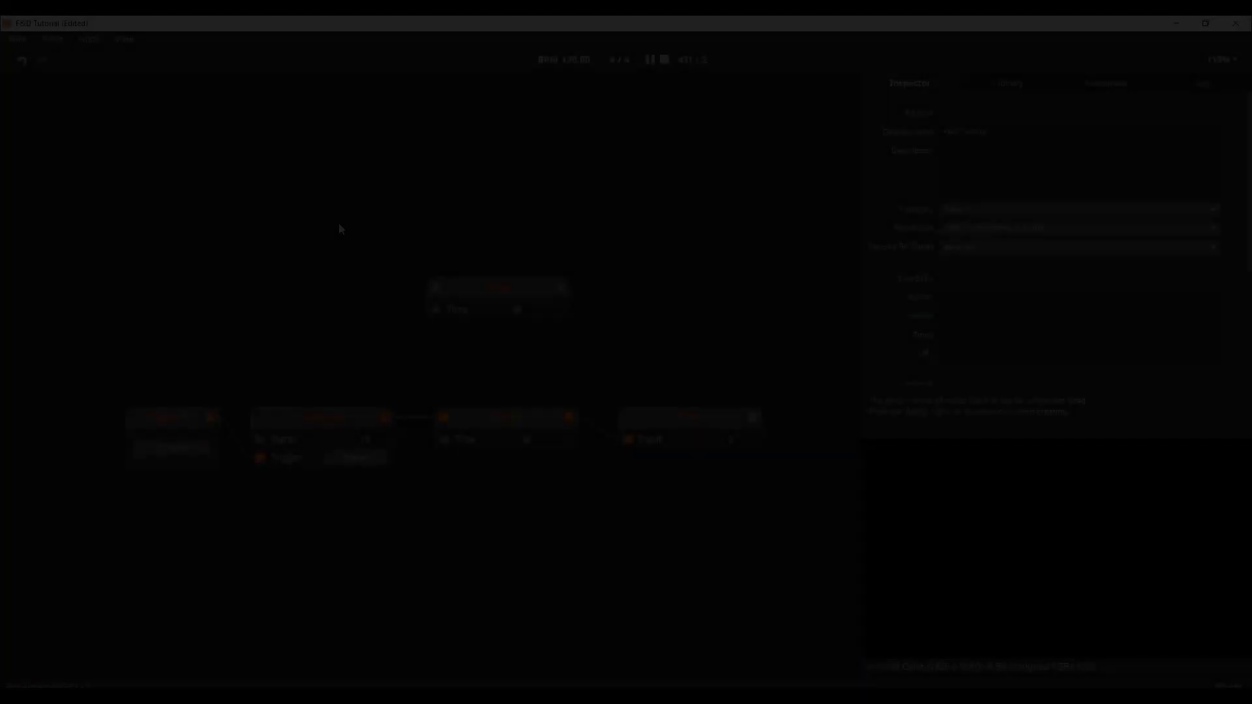
Inspect the full list of data types accepted by the unconnected Delay node's inlet
click(495, 287)
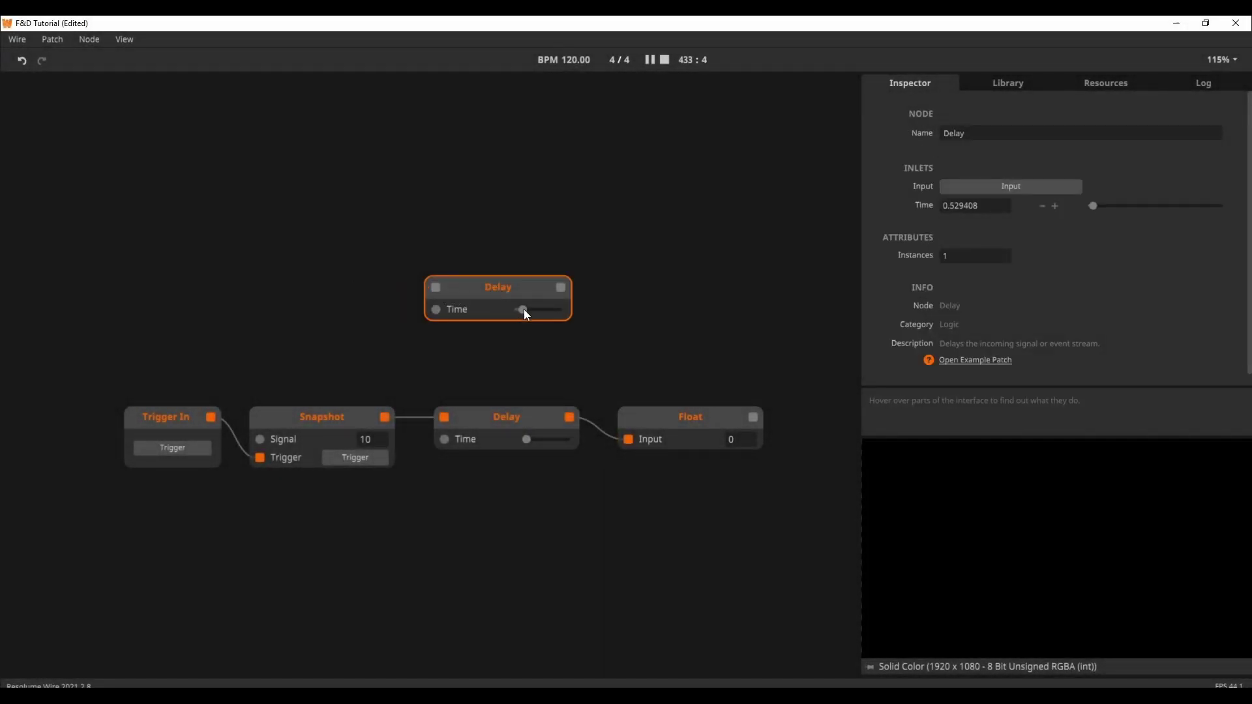
mouse_move(443, 294)
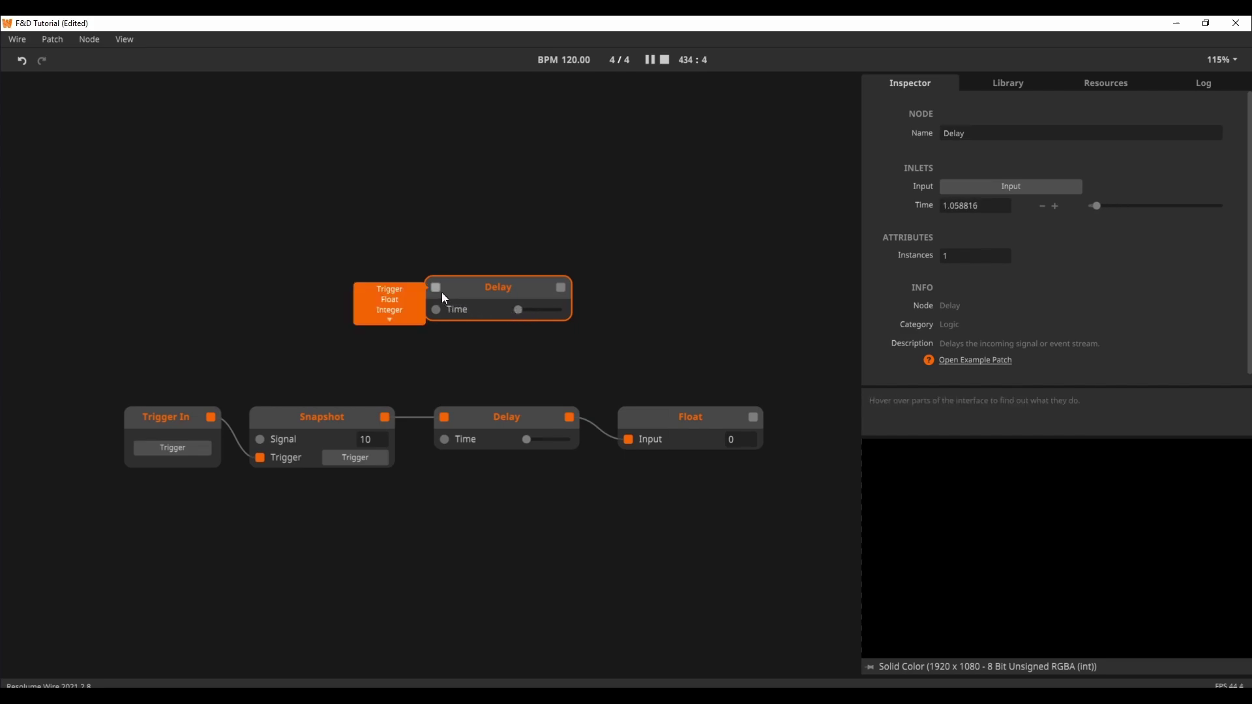
click(394, 319)
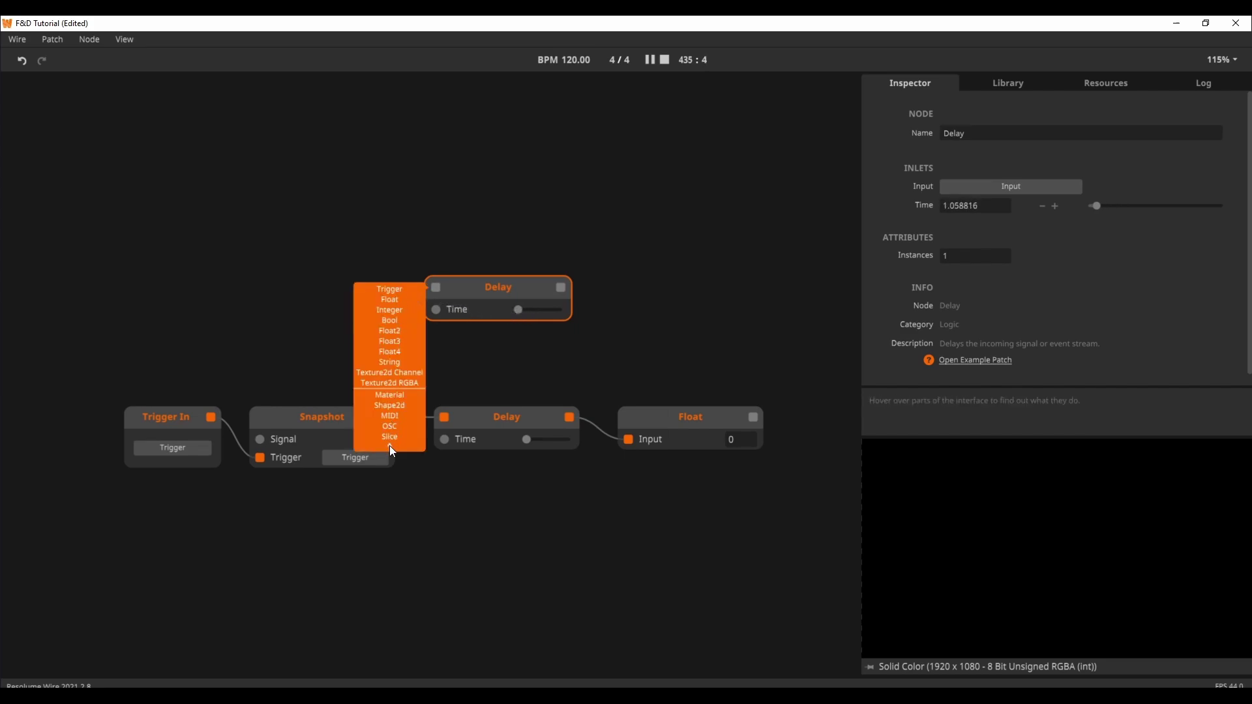
click(291, 264)
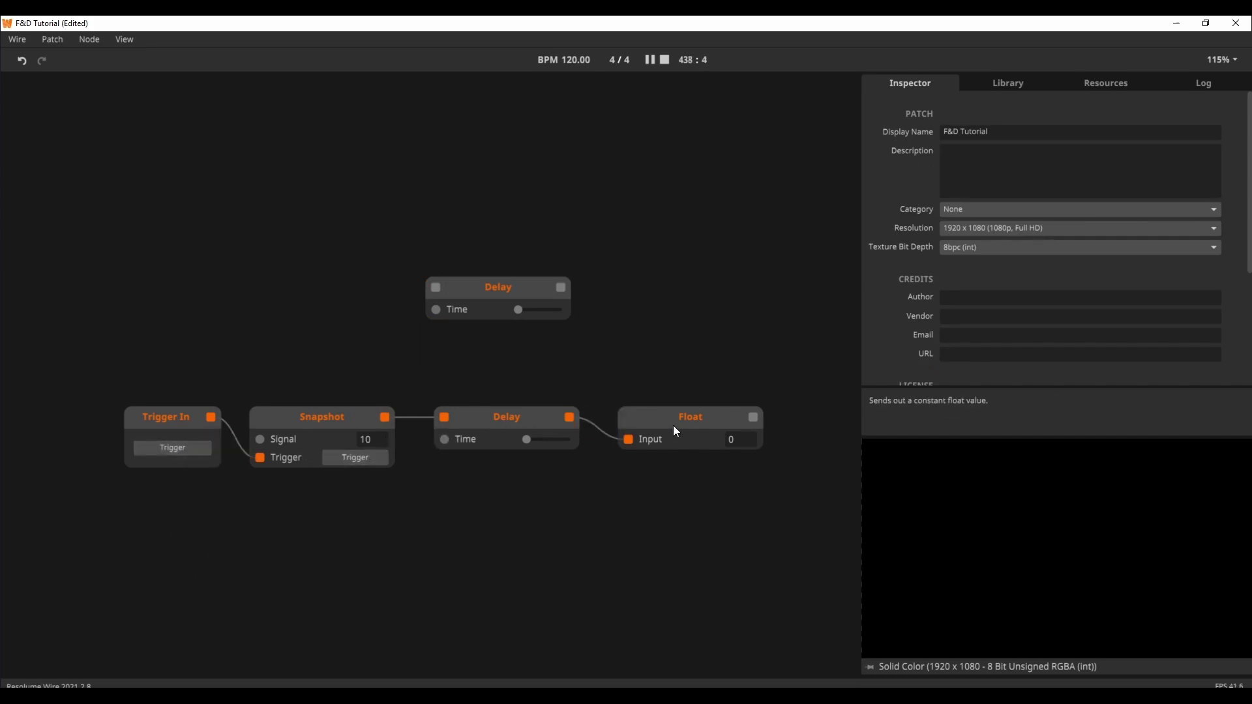
Inspect the connected Delay node's settings and fire the Trigger In node to test the delayed signal reaching the Float node
click(504, 434)
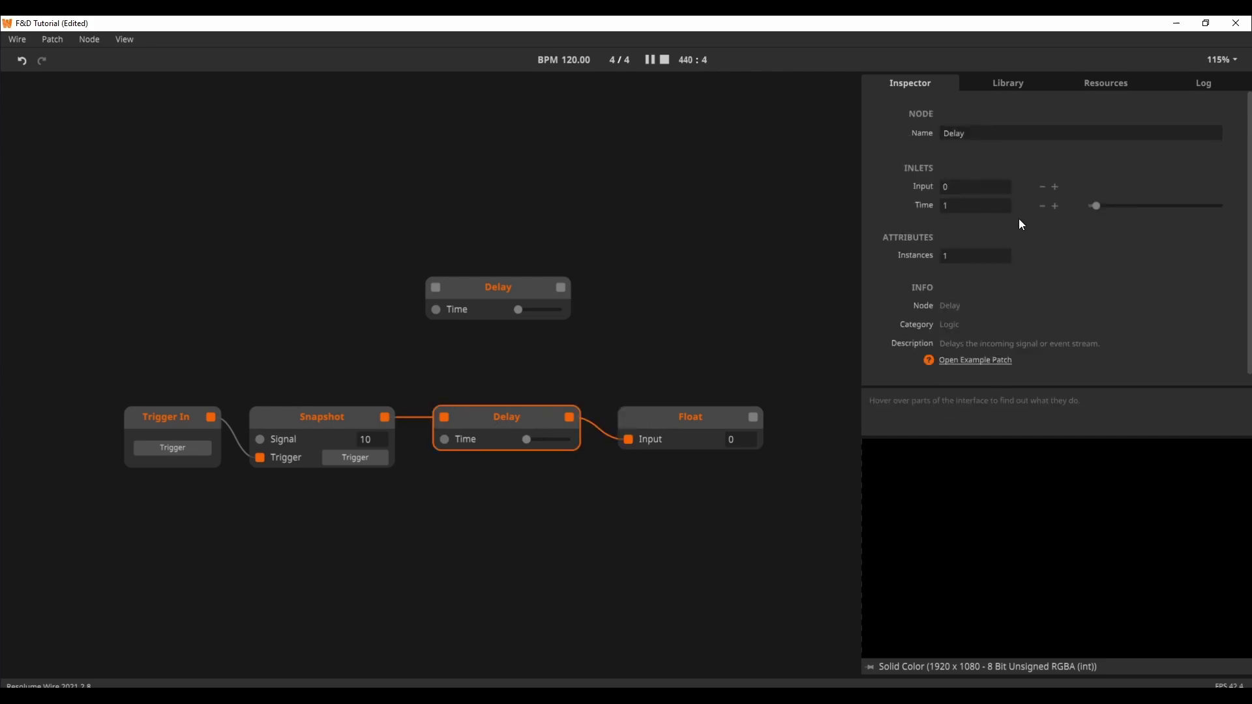
click(175, 452)
click(687, 515)
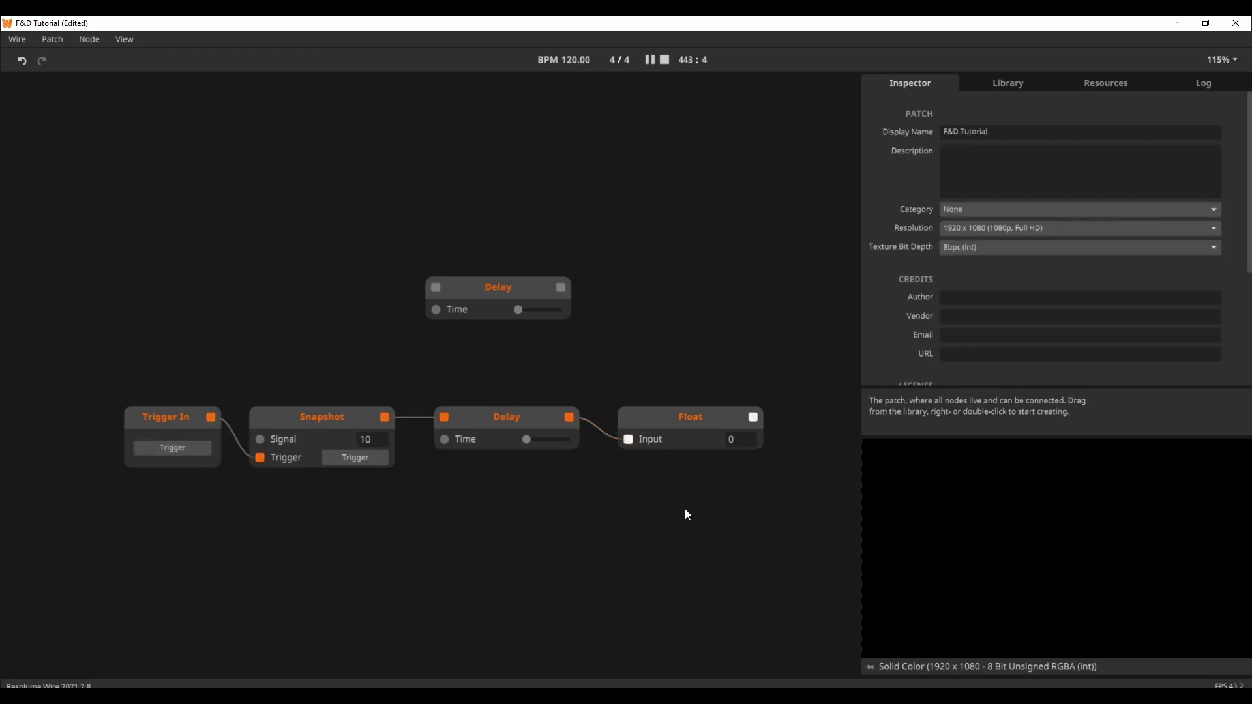
click(171, 449)
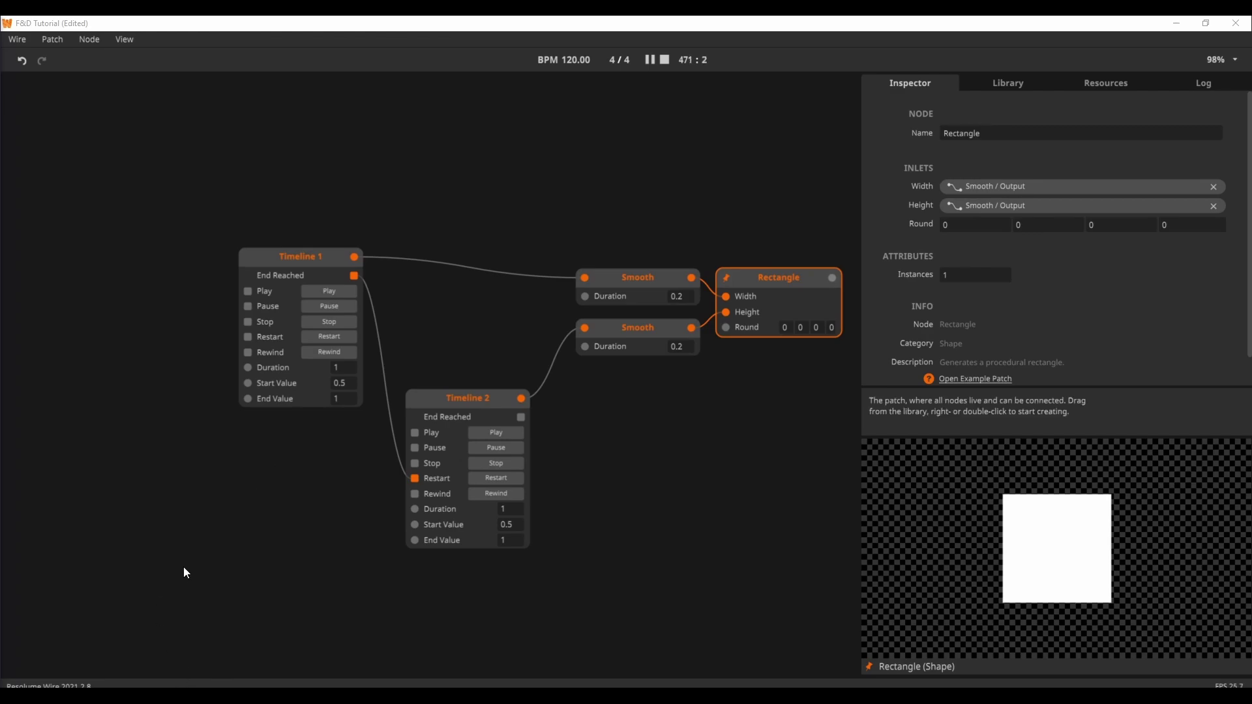
Examine the links from Timeline 1 and Timeline 2 to the rectangle, and play Timeline 1 to preview the size animation
click(293, 261)
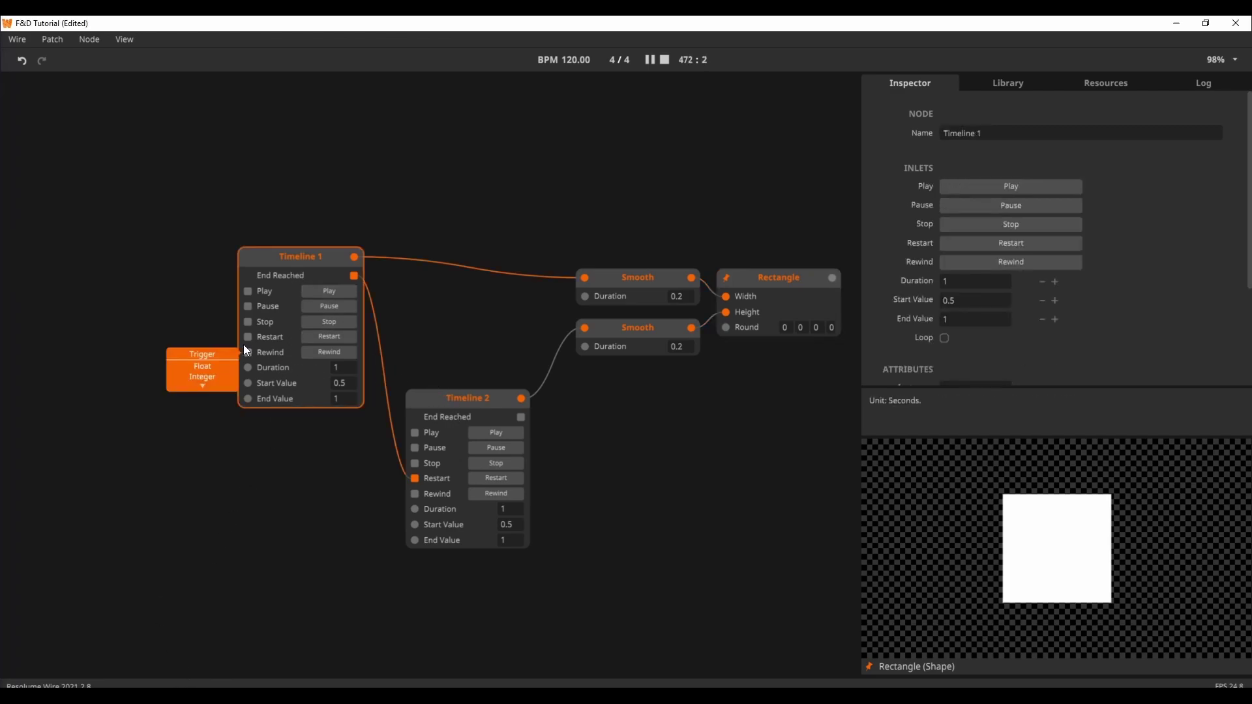
mouse_move(729, 297)
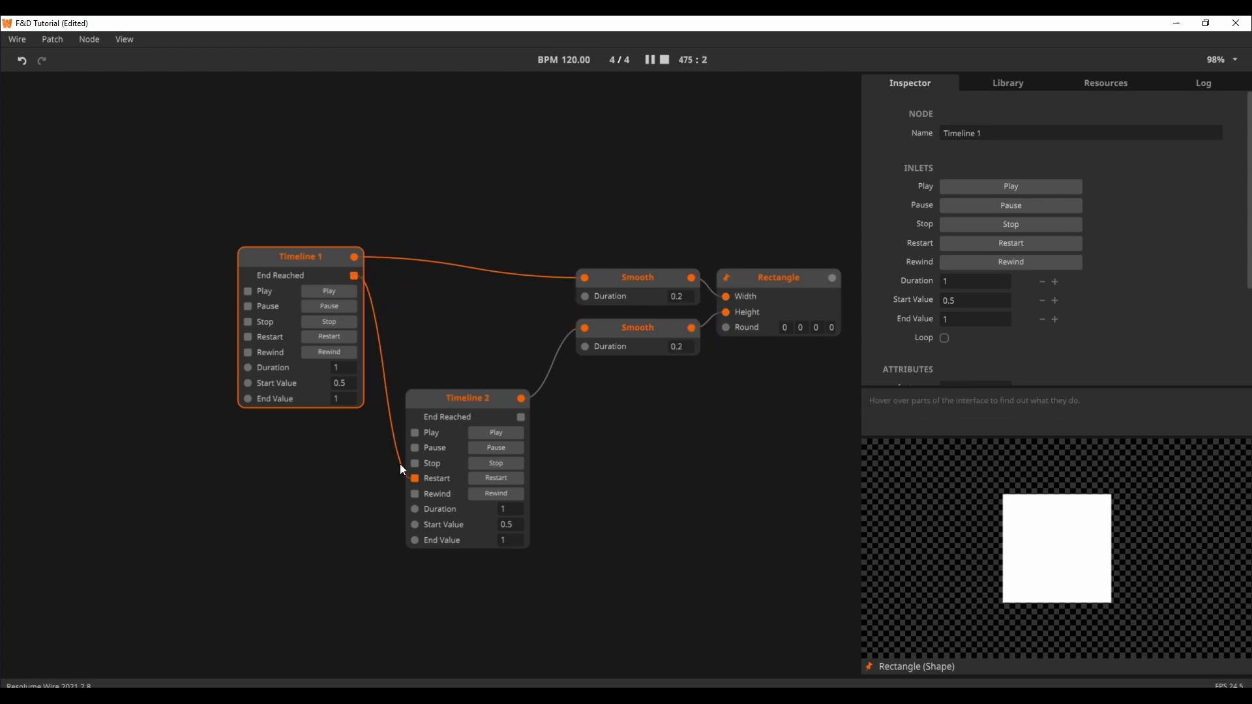
drag(400, 463, 413, 476)
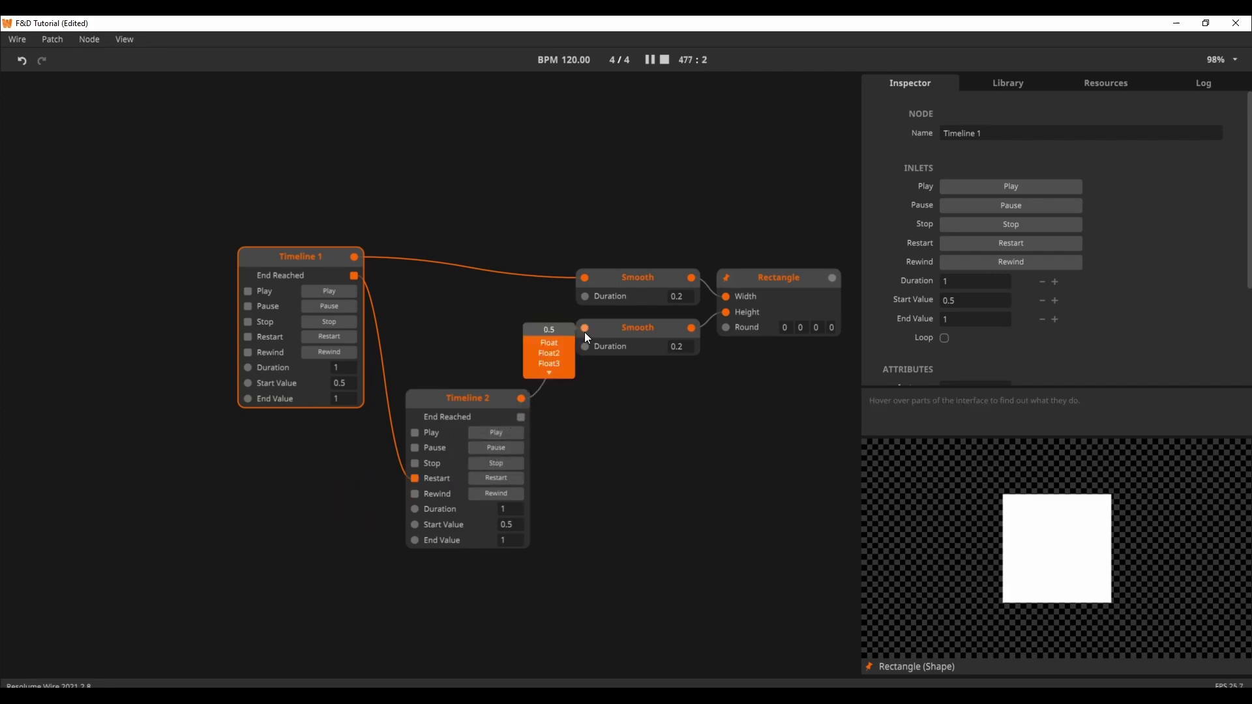
drag(585, 333, 585, 328)
click(337, 292)
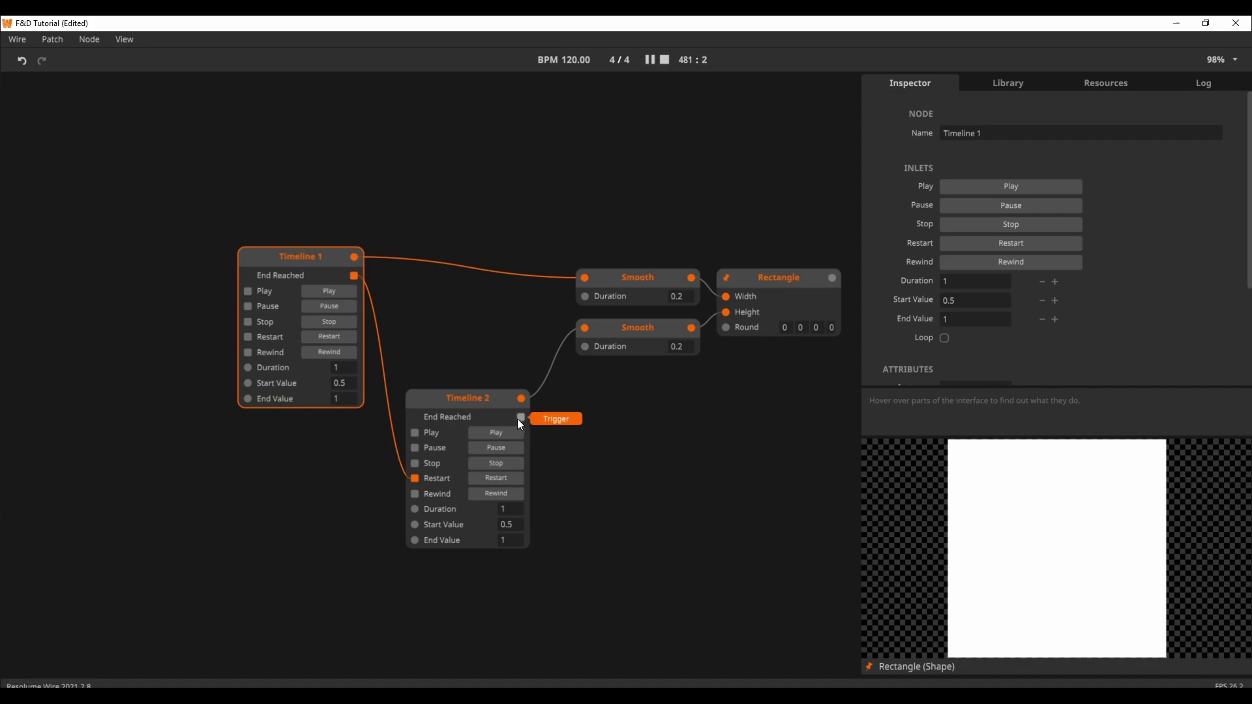
Feed Timeline 2's End Reached back into Timeline 1's Restart through a Delay node, placed clear of the timelines
drag(520, 418, 429, 553)
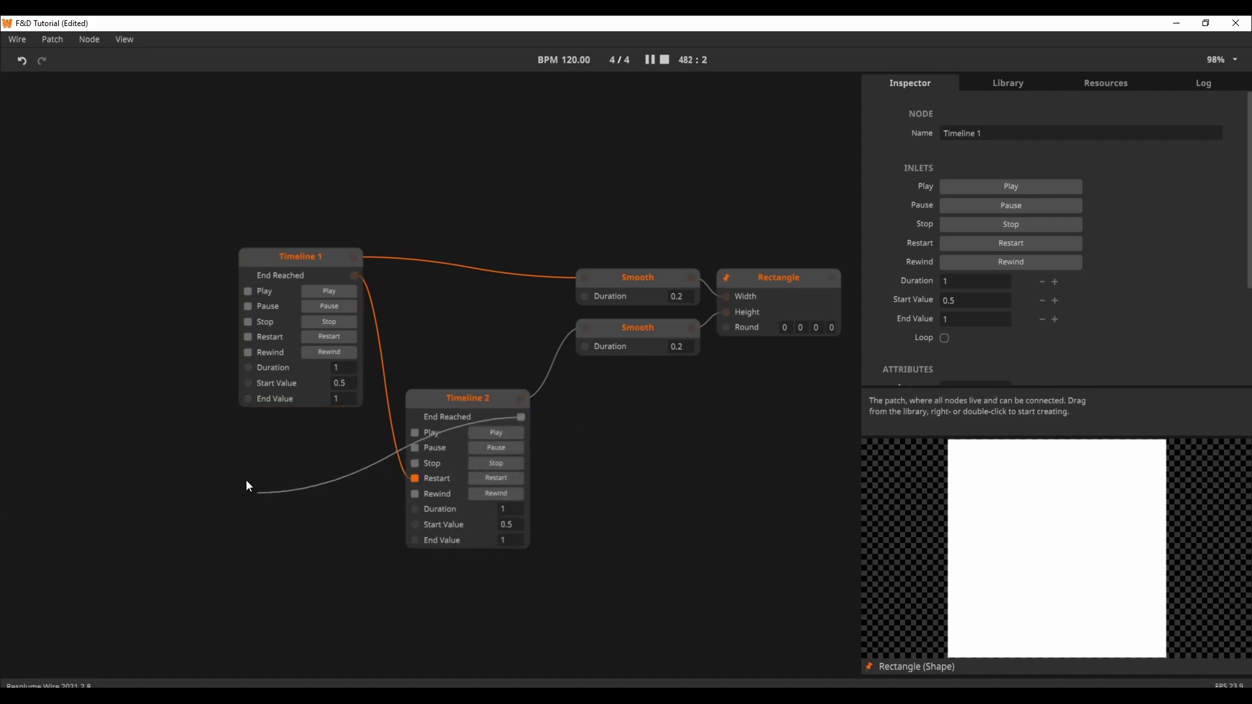
drag(236, 351, 176, 451)
click(194, 401)
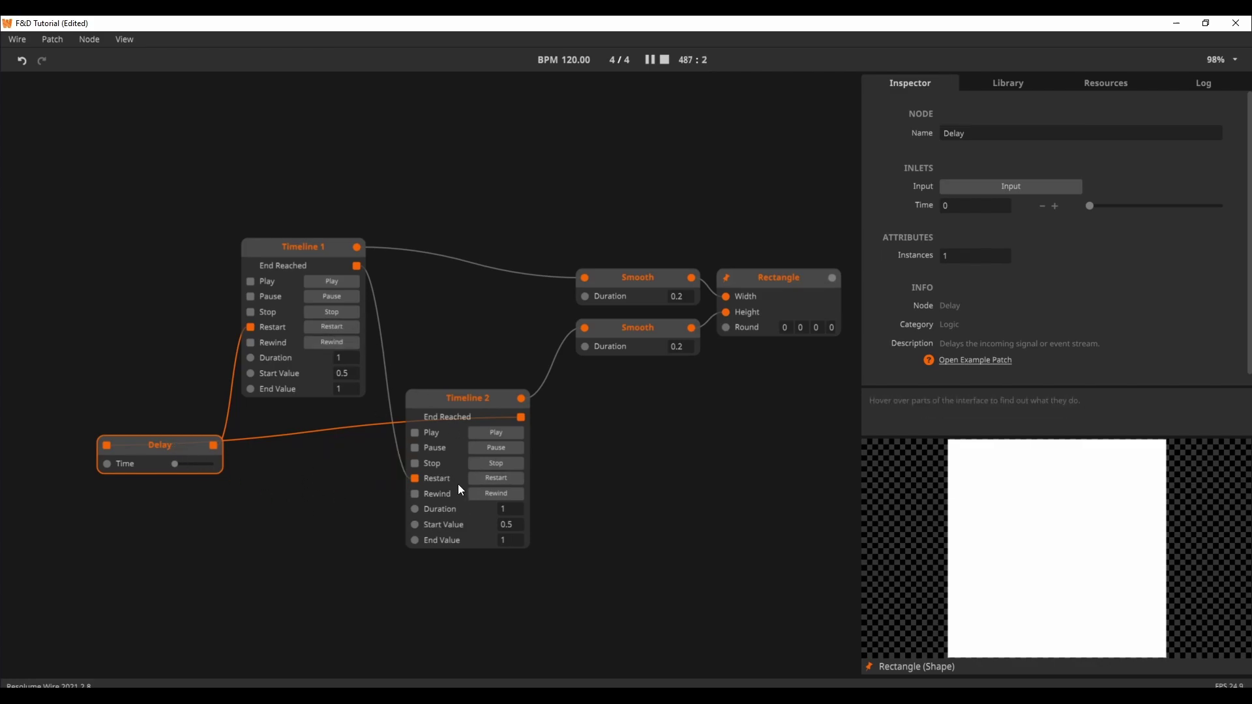
Rewind both timelines and restart Timeline 1 to run the feedback loop
click(482, 493)
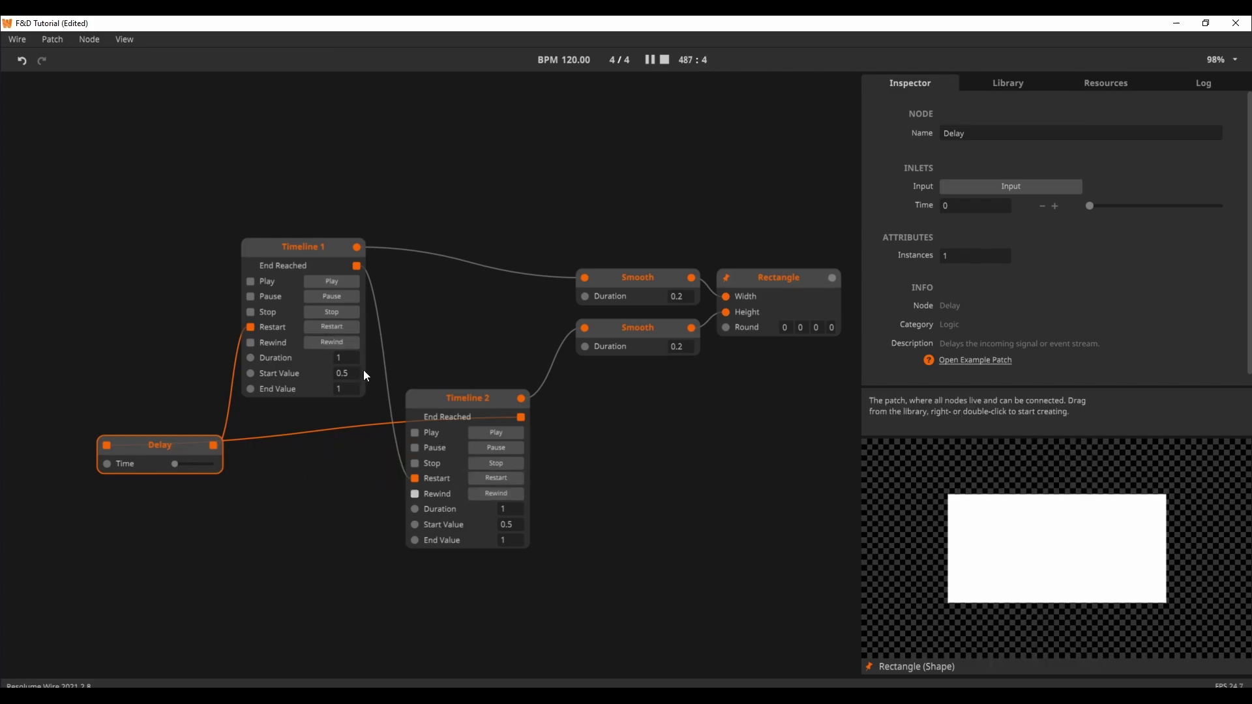
click(337, 342)
click(339, 327)
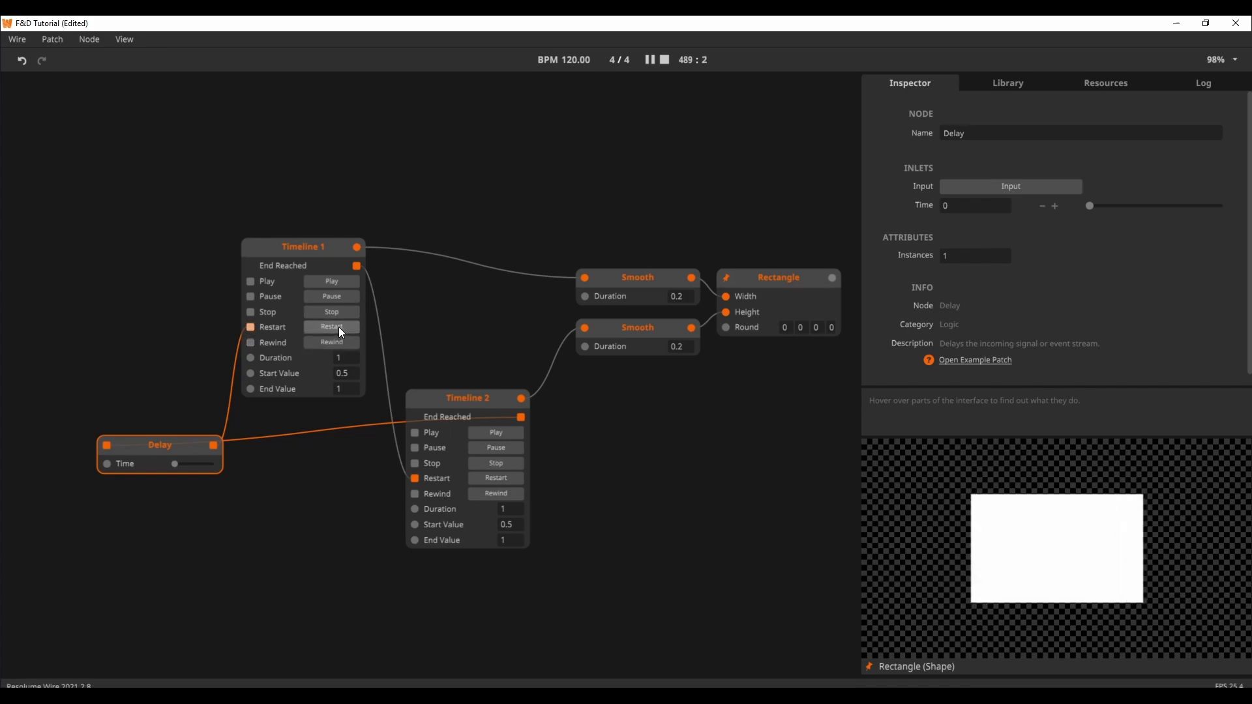
click(338, 327)
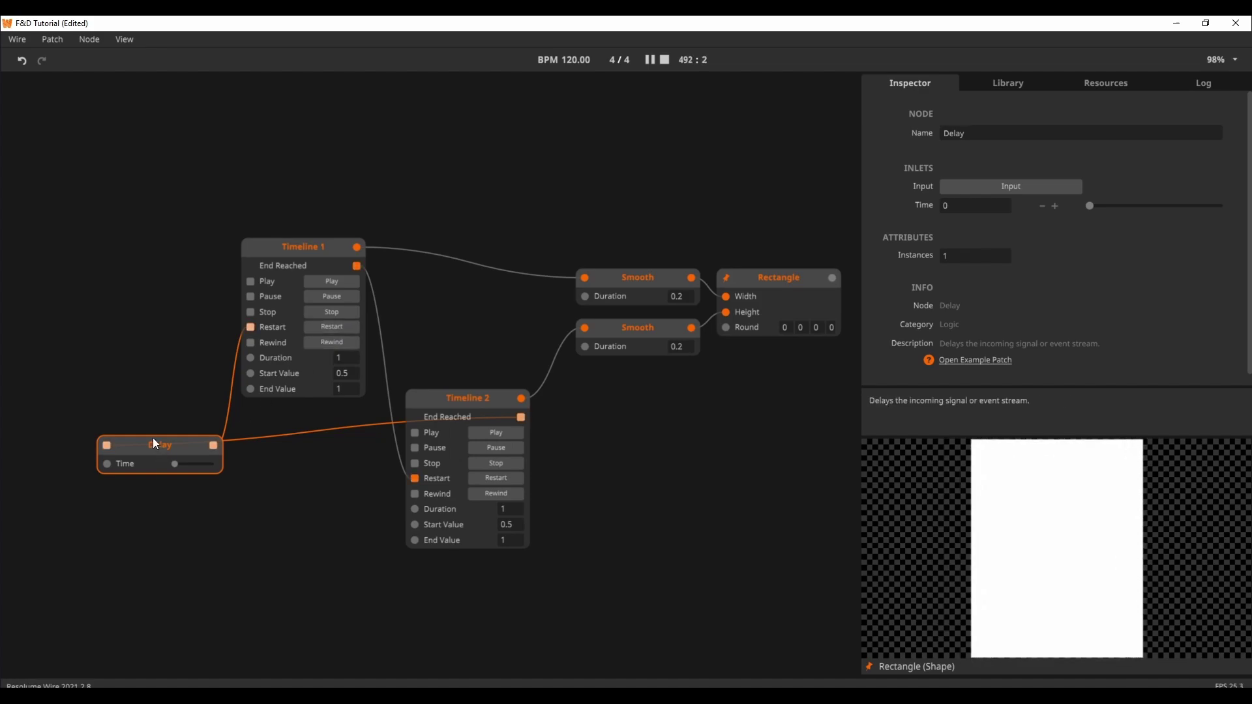
Set the time of the Delay node between the two timelines to 1
click(136, 434)
click(135, 438)
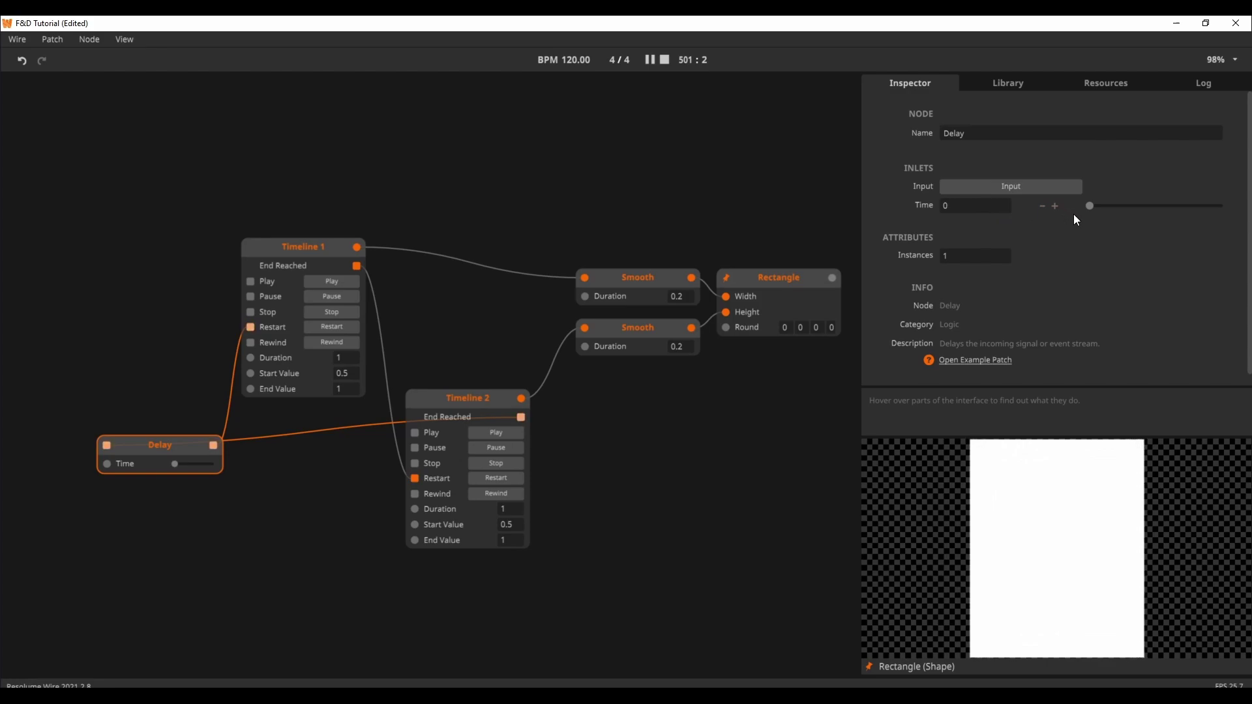
drag(978, 205, 979, 165)
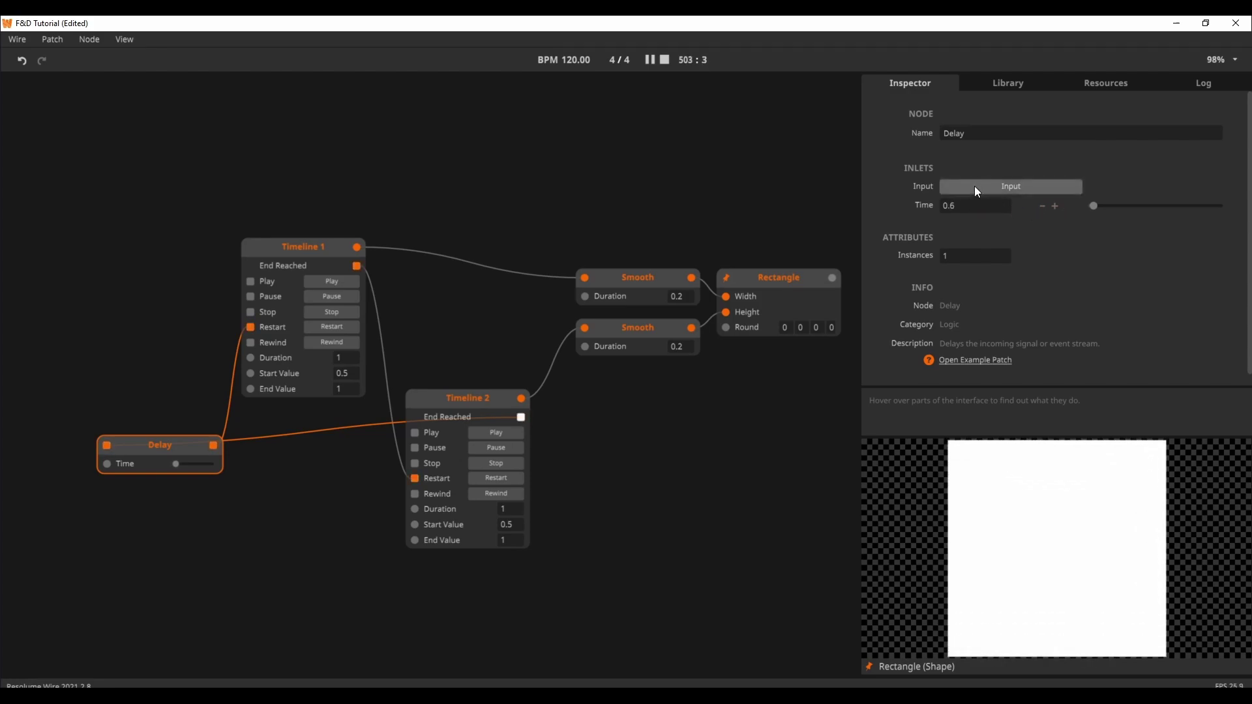
click(972, 206)
text(1)
key(Return)
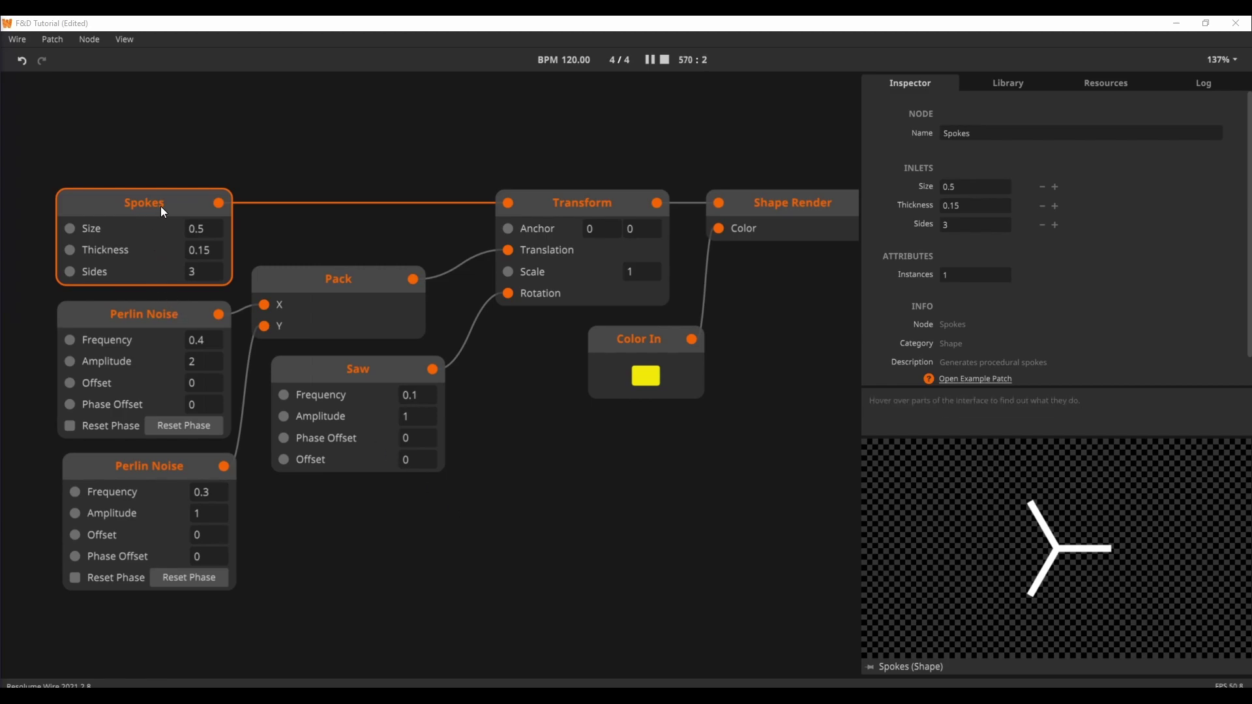
Examine the spokes patch by previewing the Transform, Shape Render and Video Mixer outputs and the noise and saw signals driving it
click(553, 202)
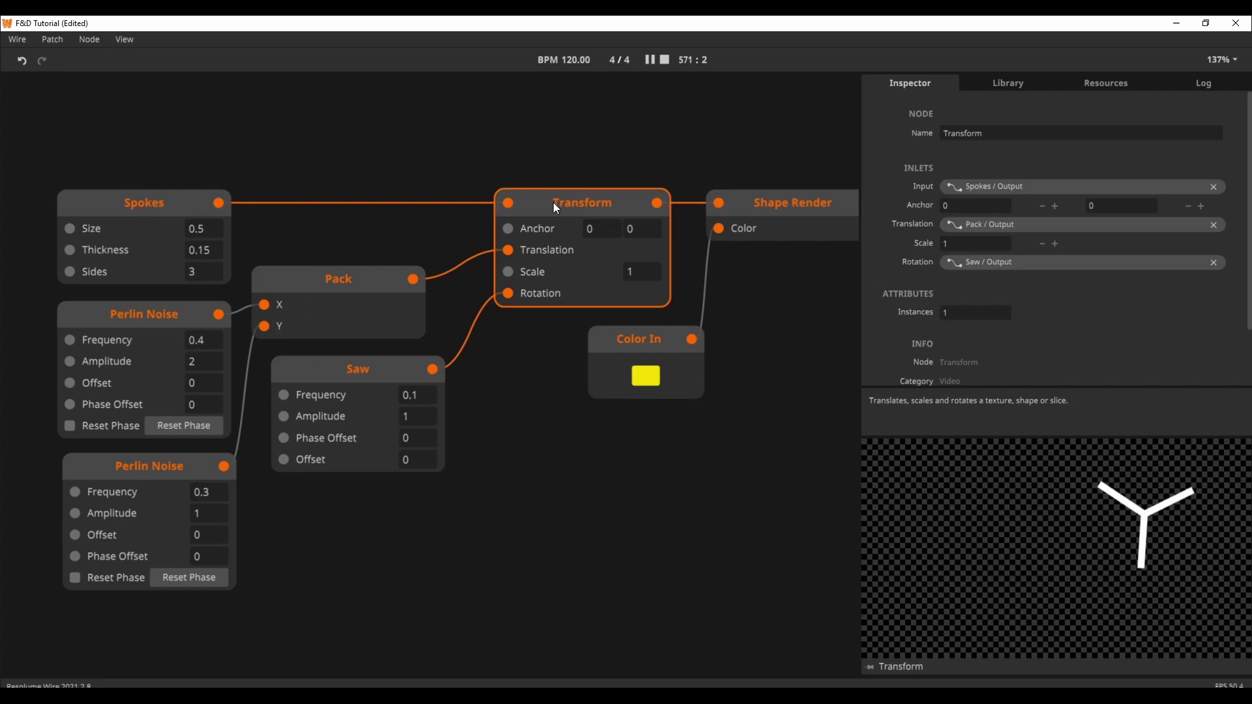
mouse_move(216, 317)
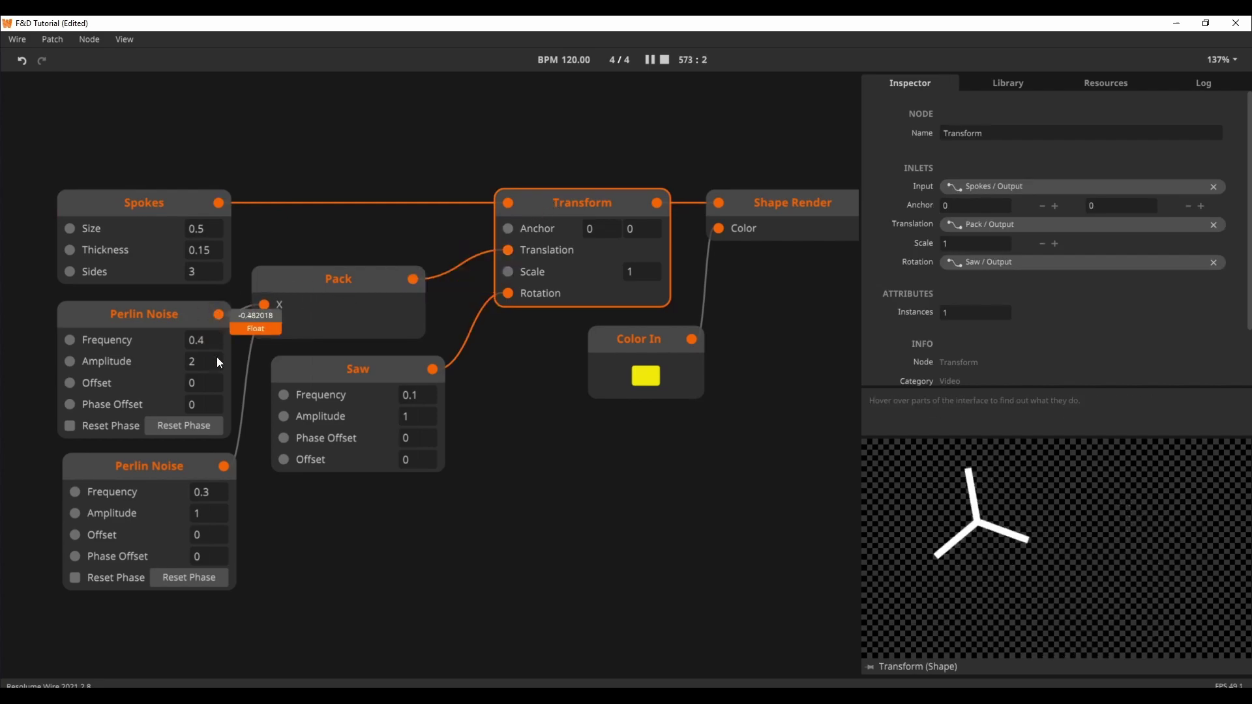
mouse_move(222, 464)
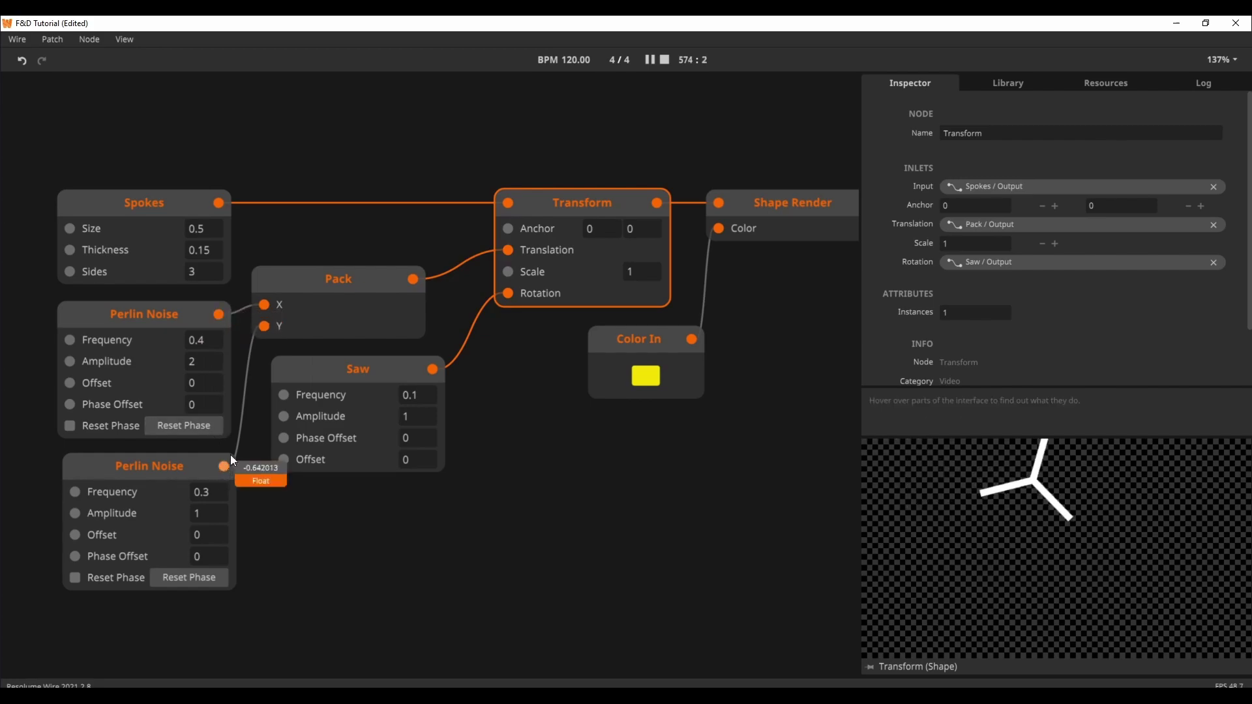
mouse_move(441, 383)
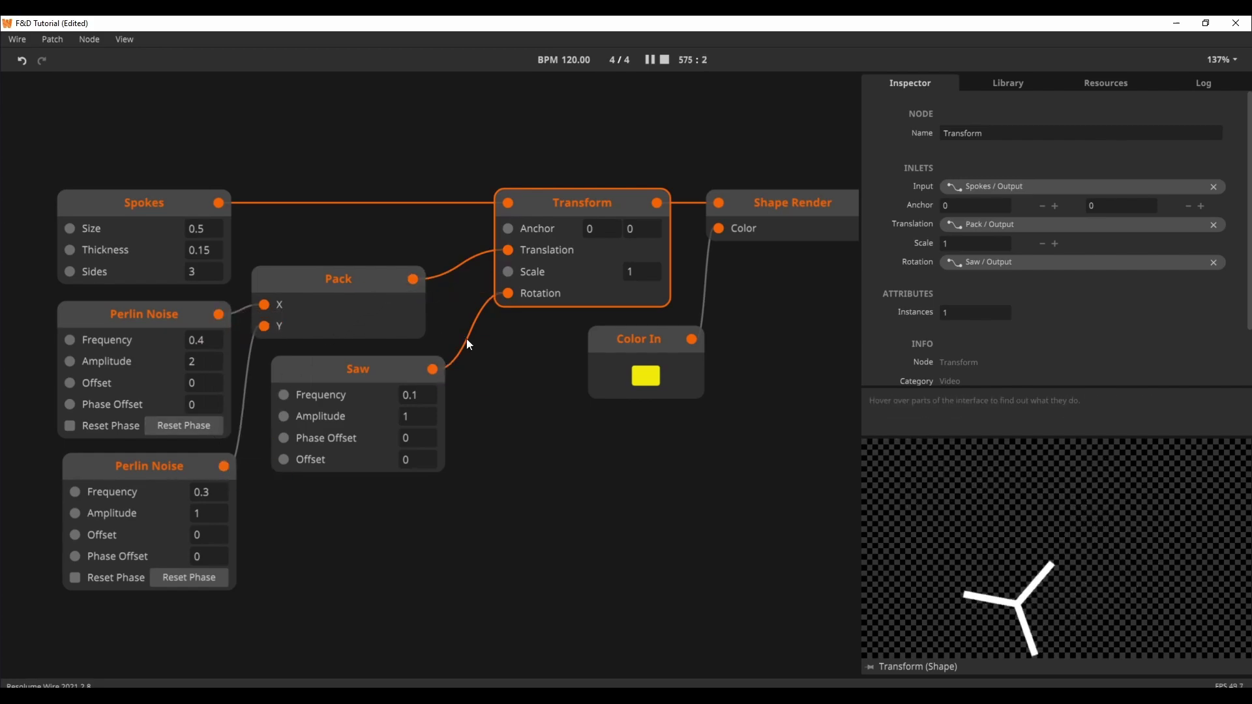
drag(773, 337, 539, 351)
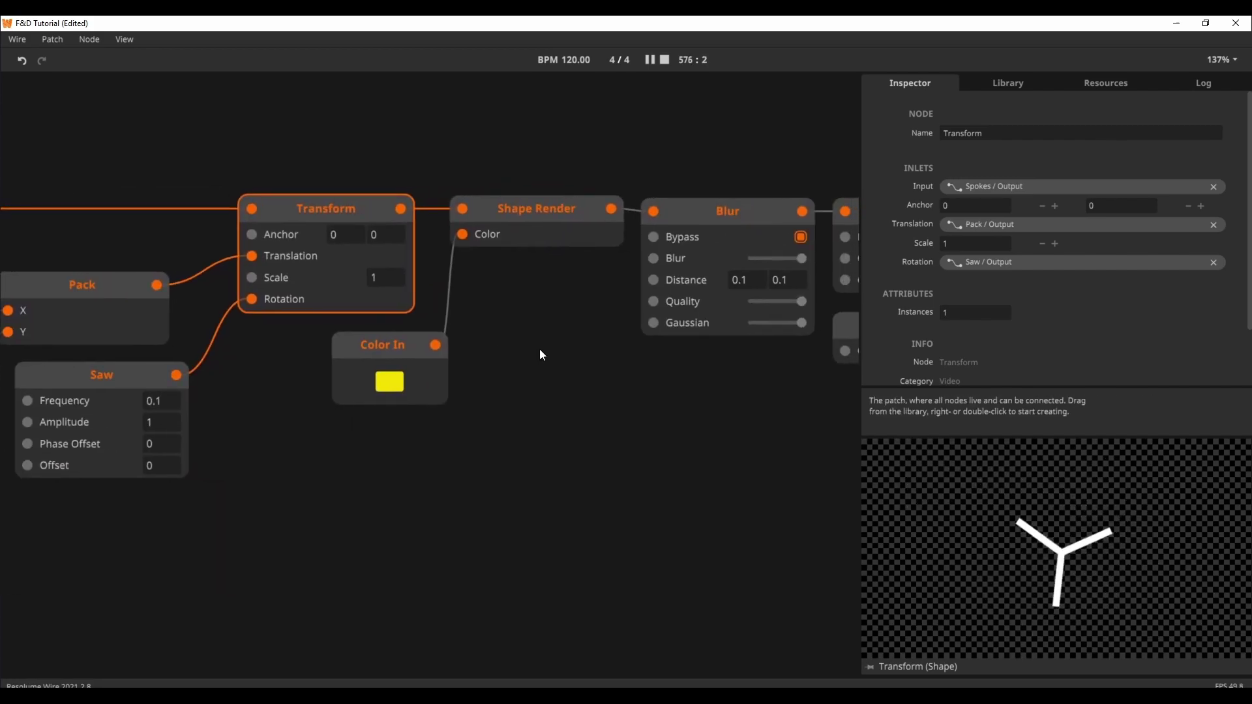
click(541, 243)
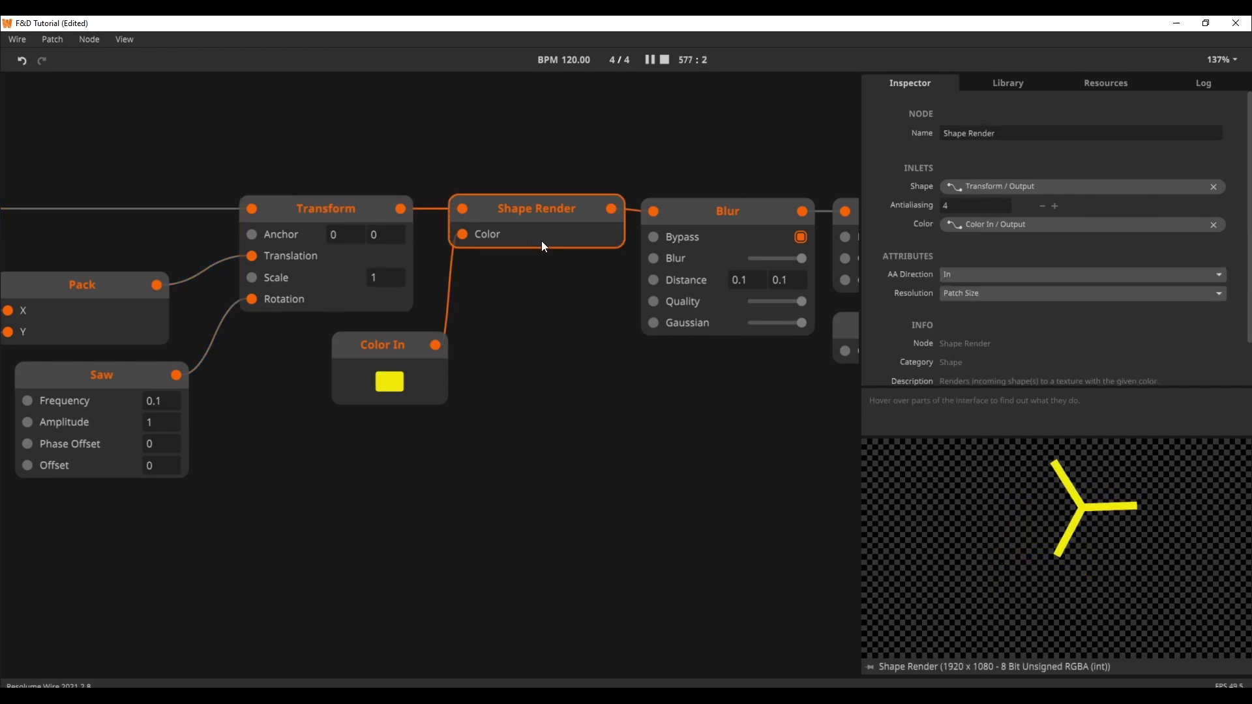
drag(682, 341, 190, 481)
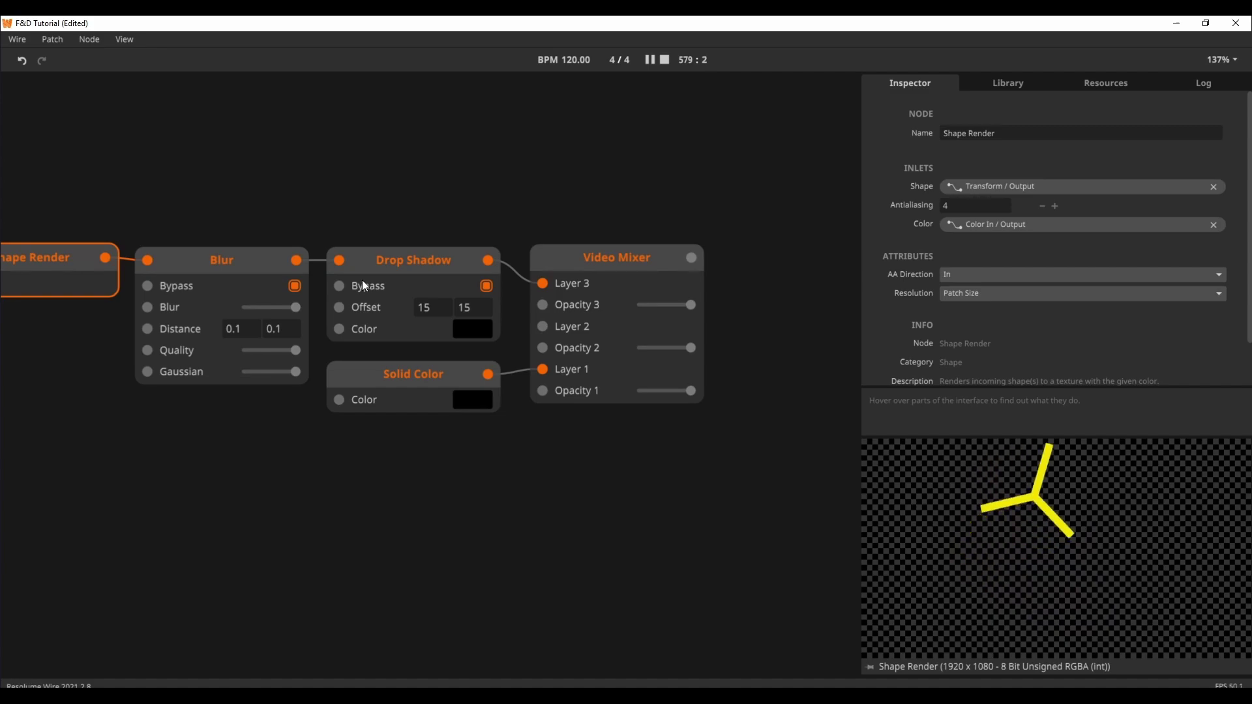
click(603, 265)
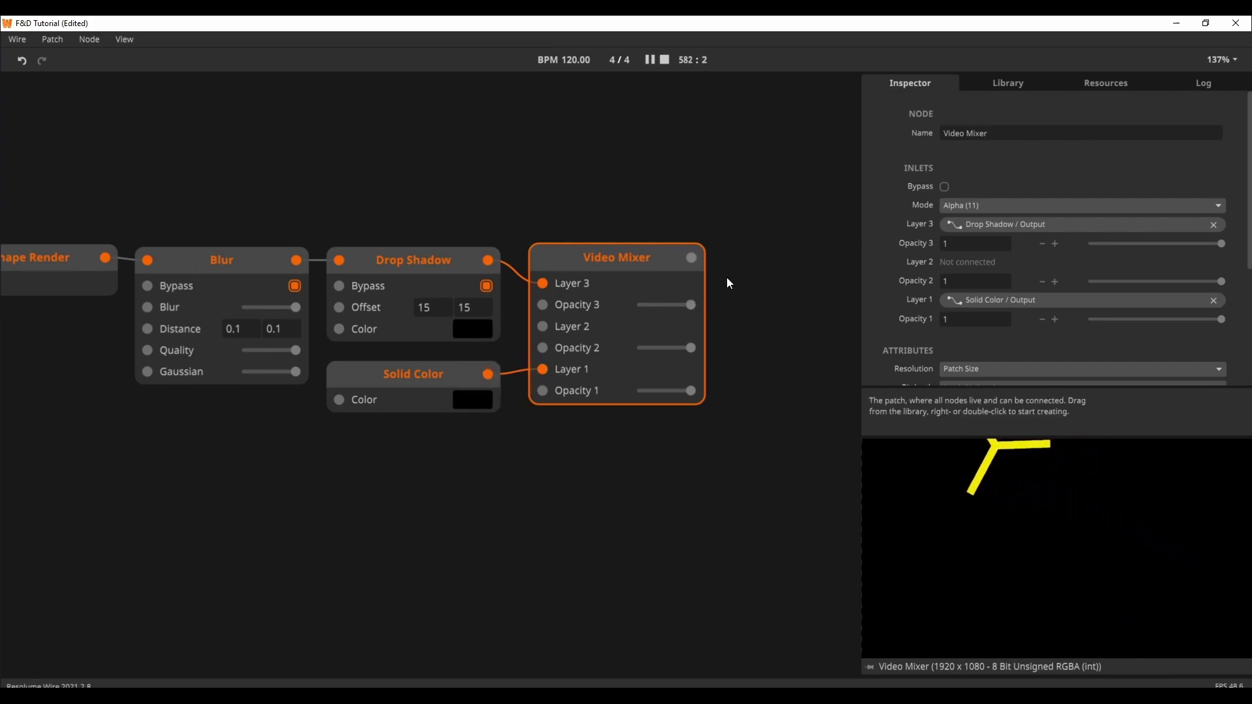
Feed the Video Mixer's output back into its Layer 2 through a Delay node, placed directly above the mixer
drag(692, 258, 537, 330)
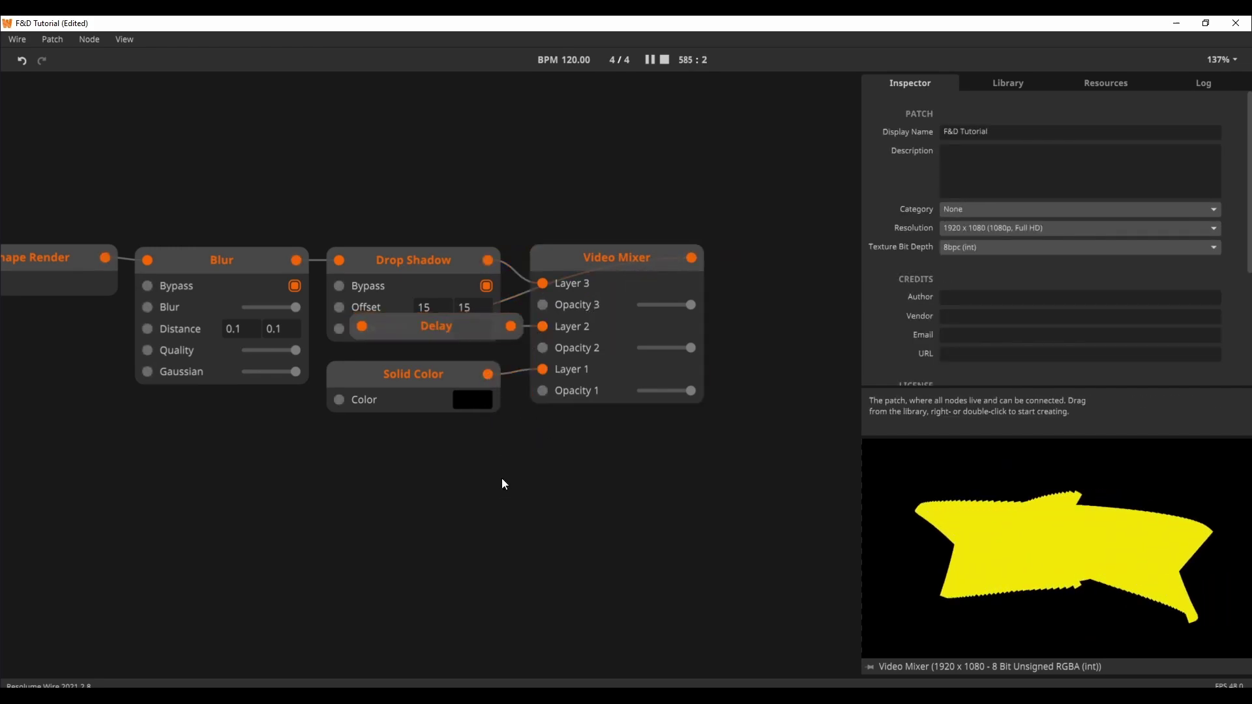
drag(452, 335, 634, 218)
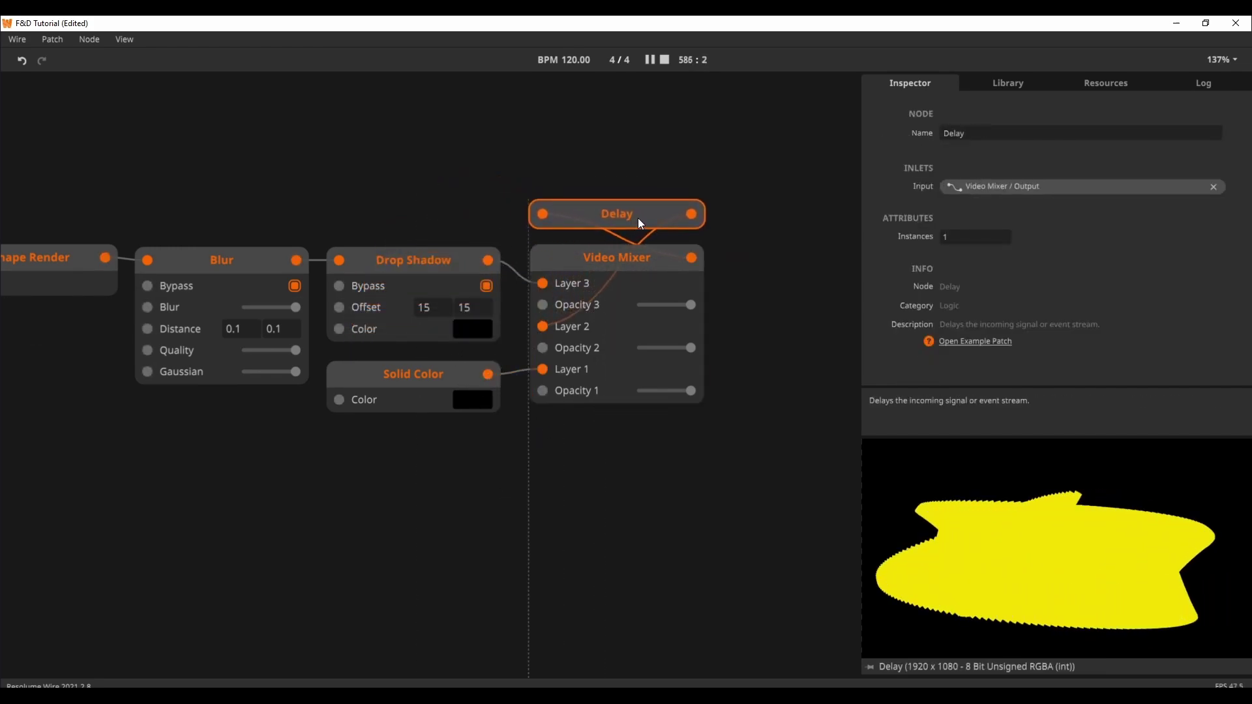
Lower the Video Mixer's Opacity 2 to about 0.96 so the feedback trail fades
click(636, 264)
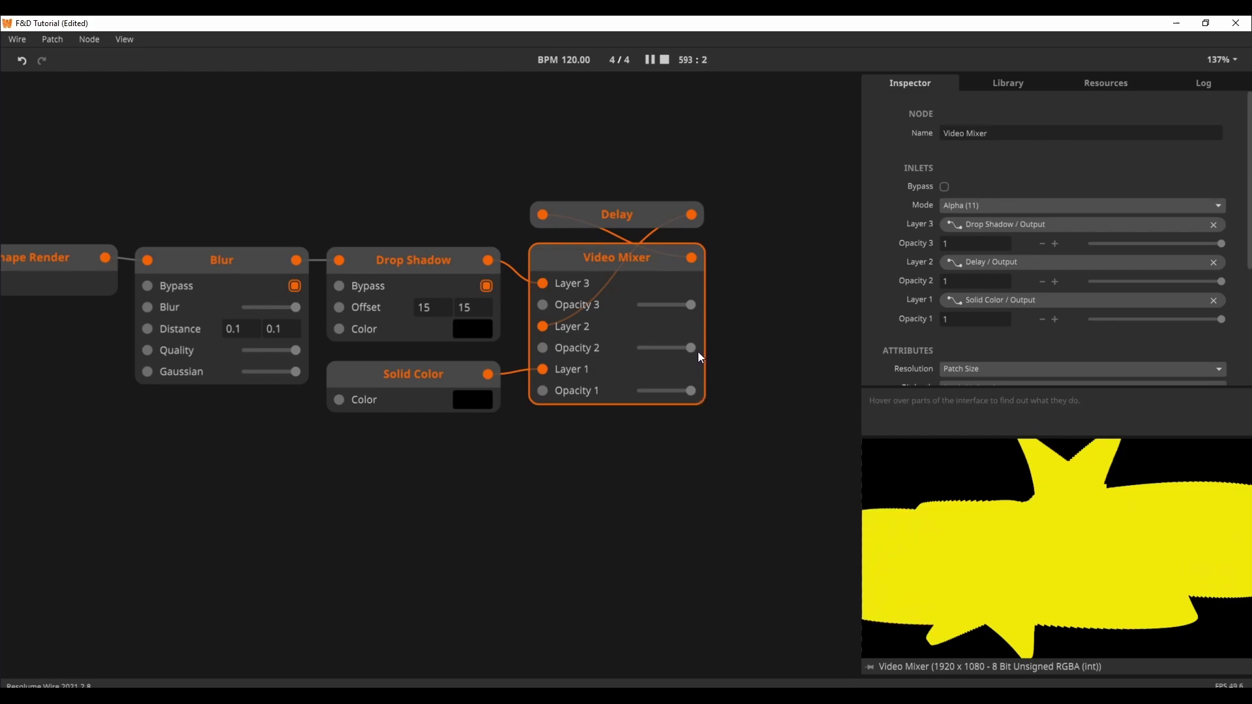
drag(694, 350, 689, 347)
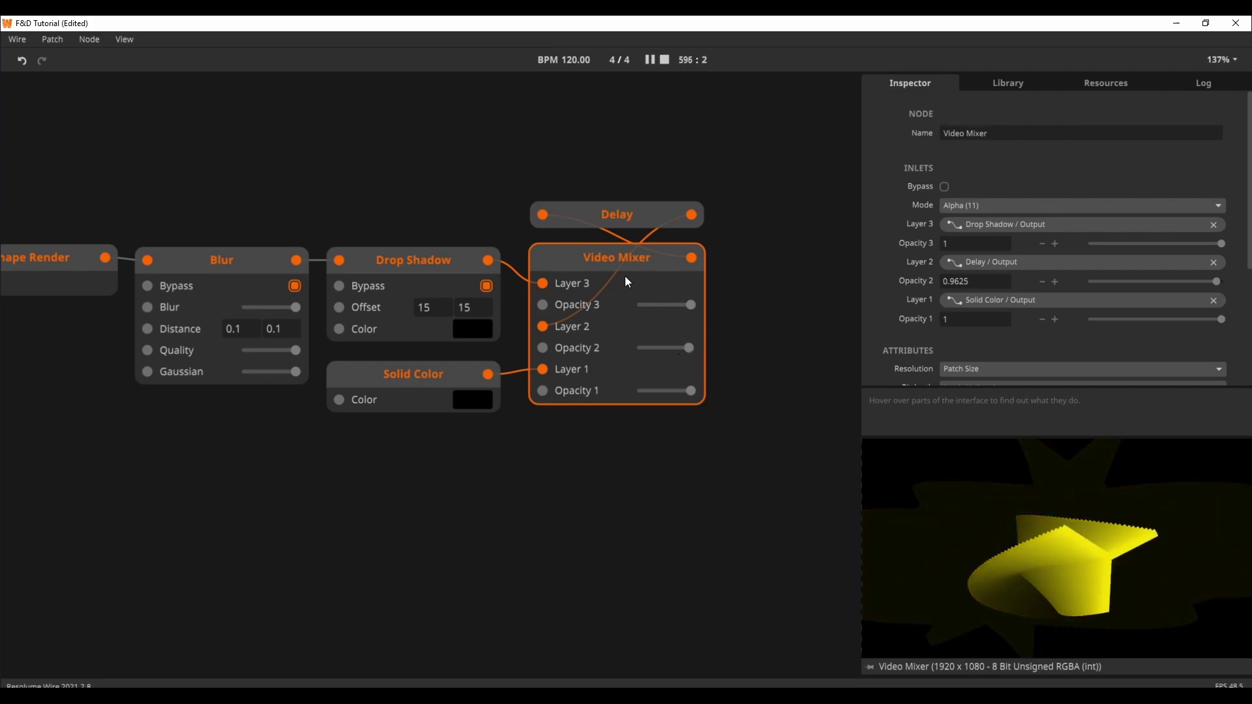
click(660, 291)
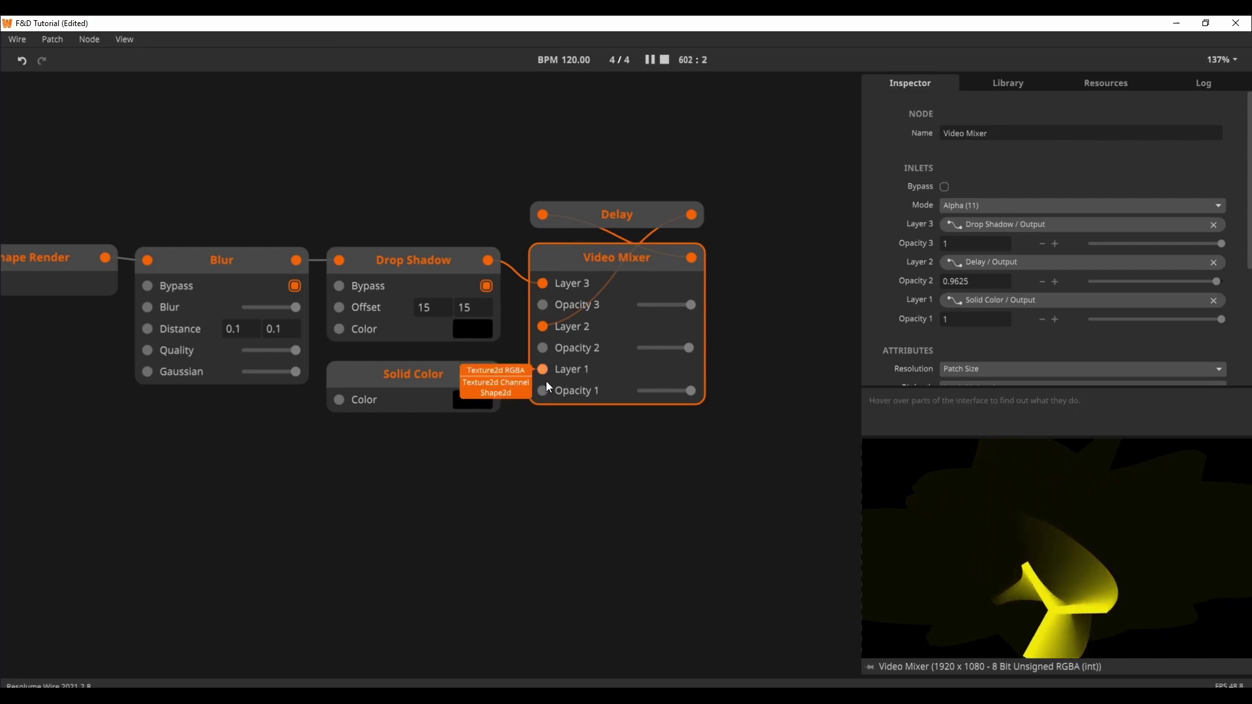
Preview the Blur node's output and turn off Bypass on the Drop Shadow node
drag(468, 475, 557, 499)
click(325, 295)
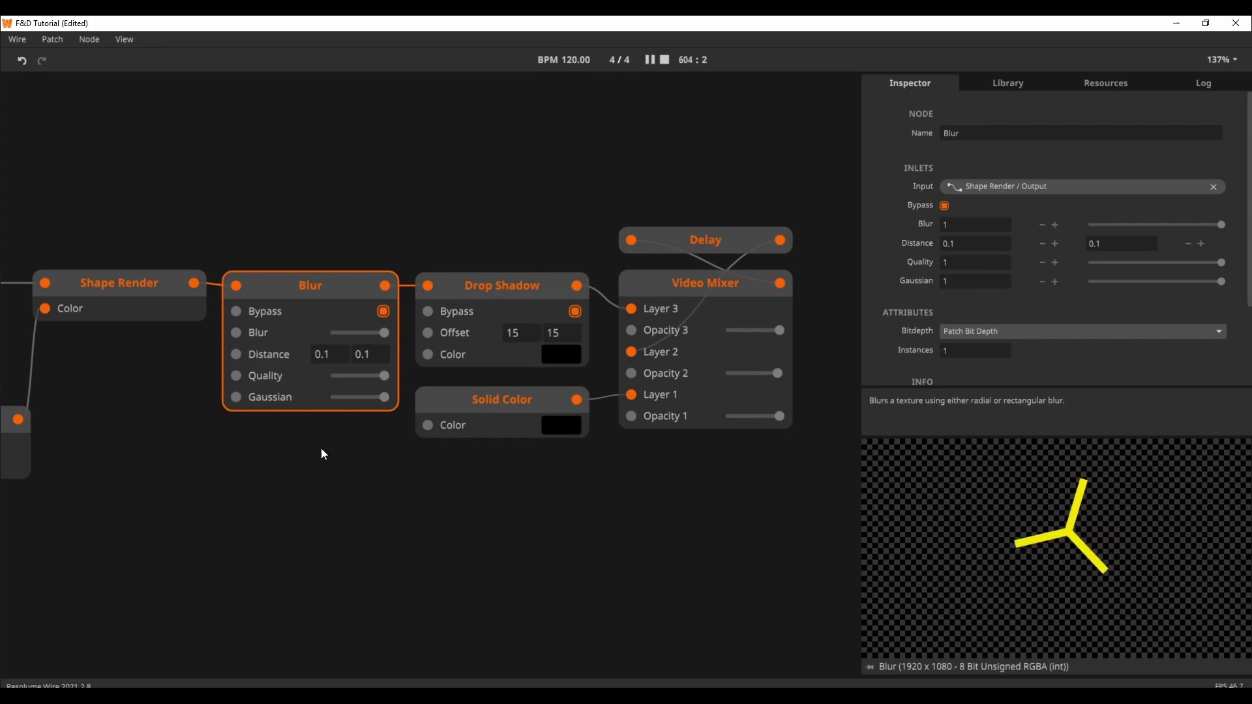
drag(396, 490, 419, 493)
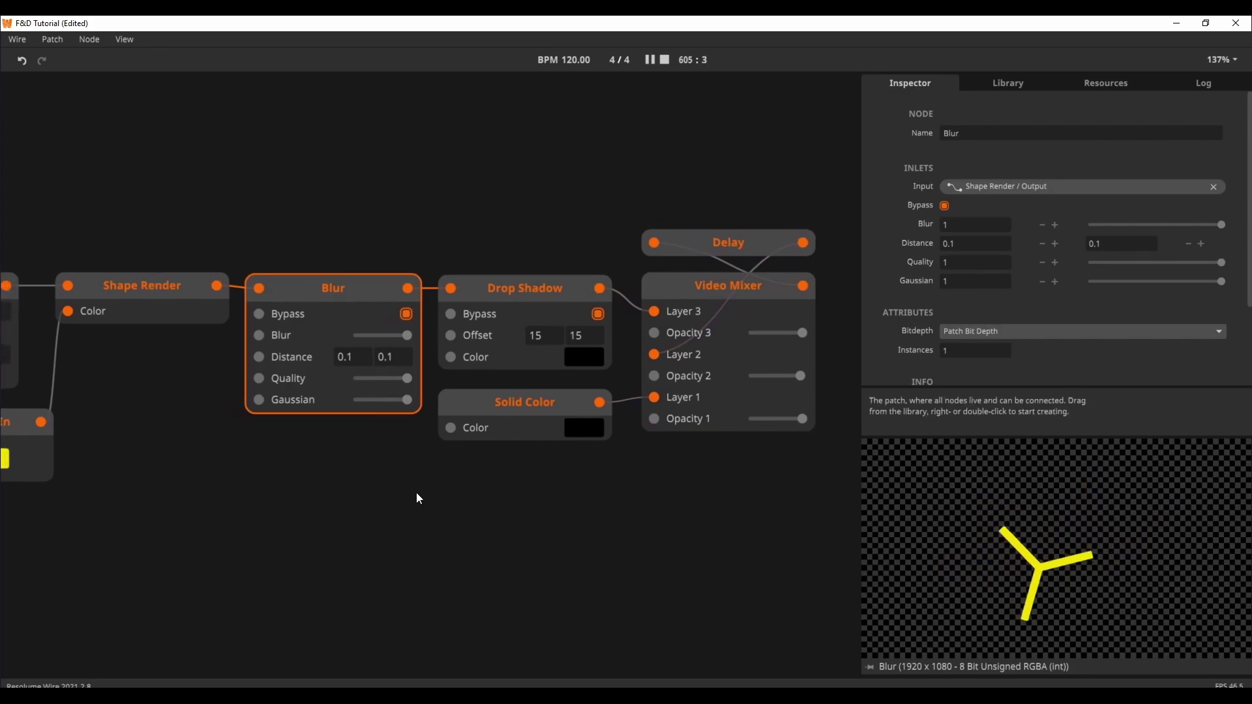
click(514, 296)
click(596, 314)
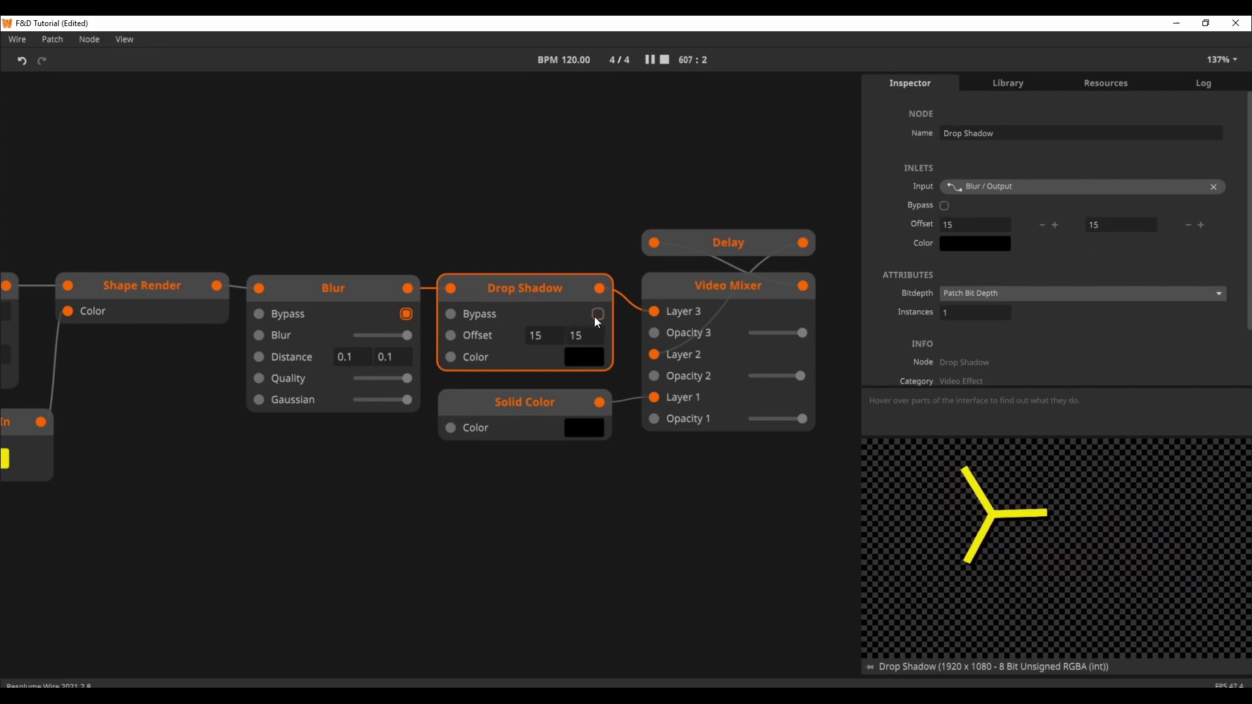
Turn off Bypass on the Blur node and raise the Video Mixer's Opacity 2 to its maximum
mouse_move(453, 313)
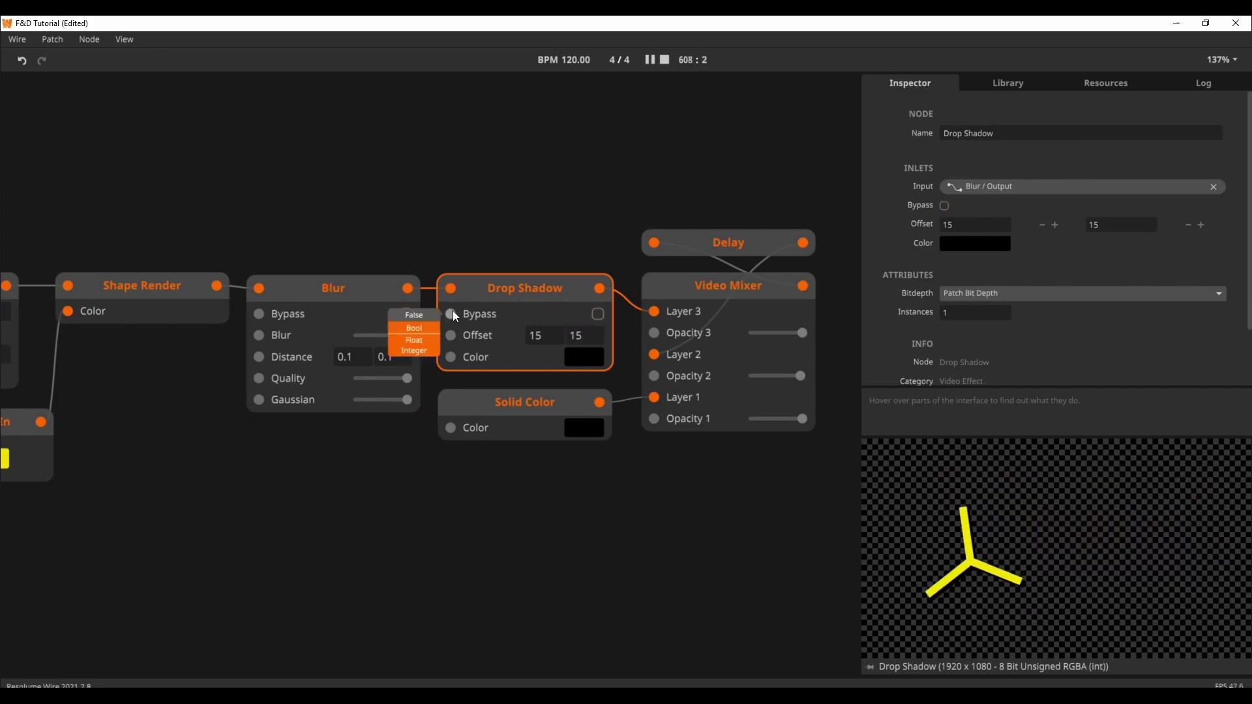
click(404, 314)
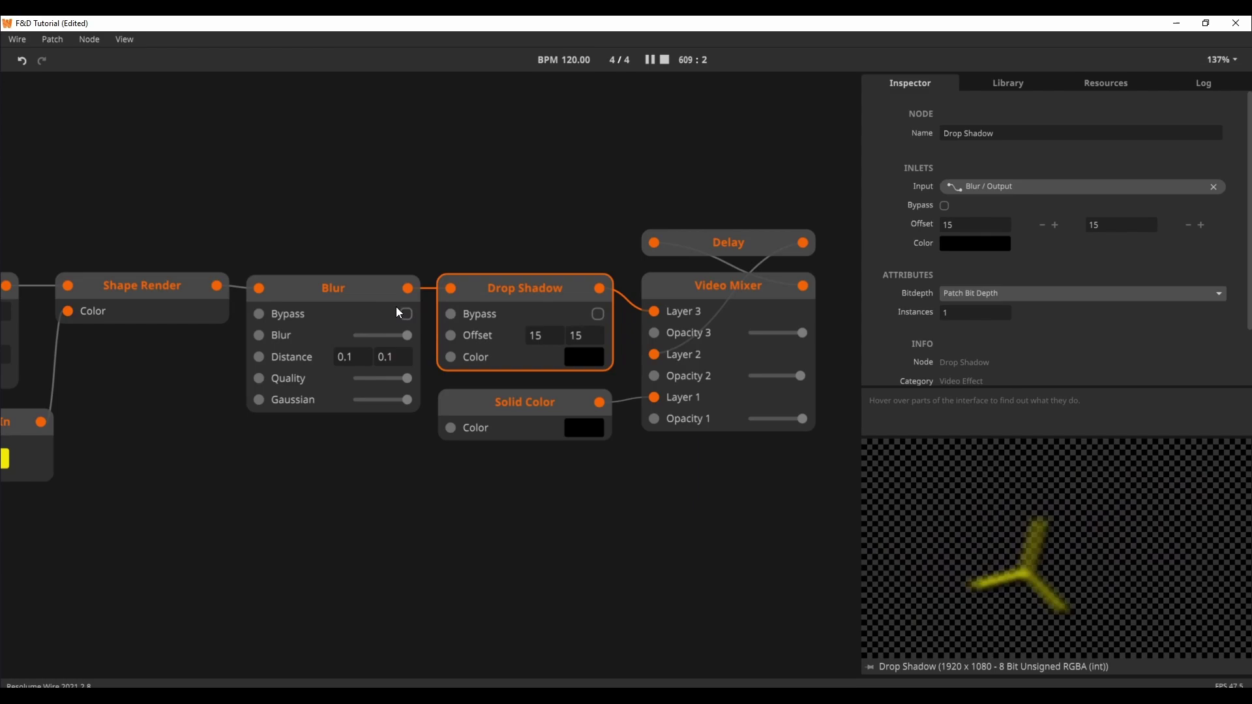
click(391, 289)
click(502, 295)
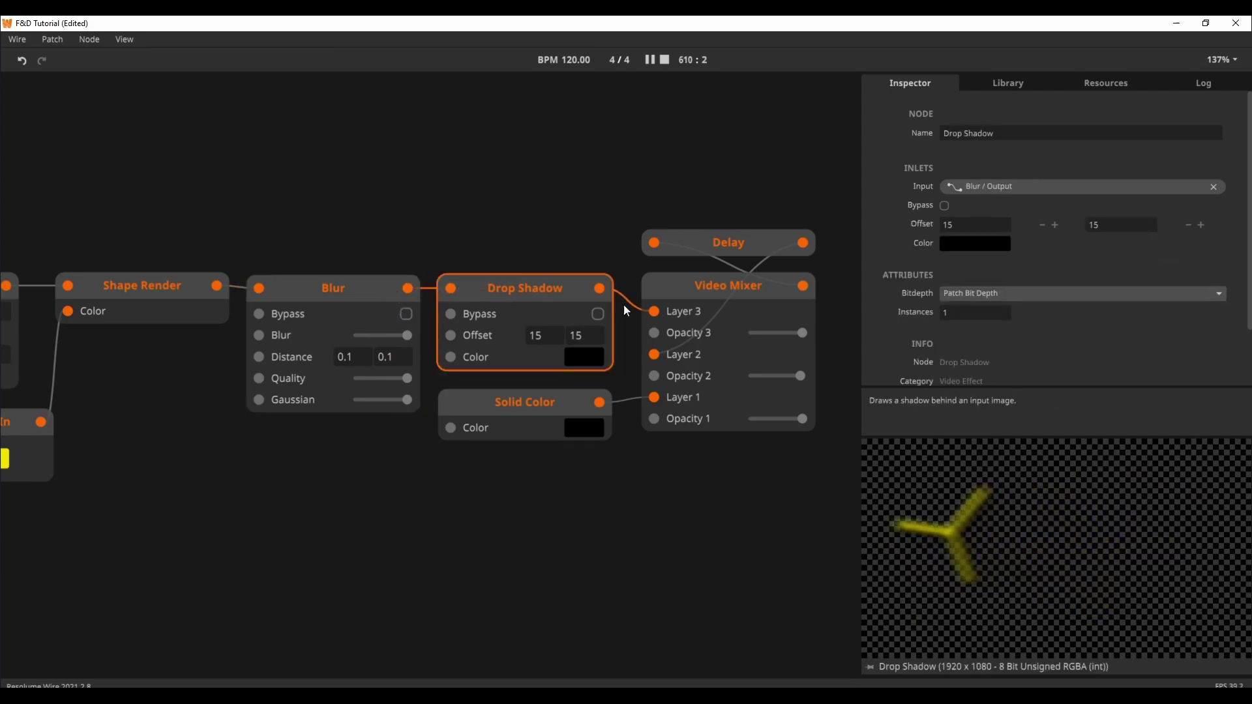
click(702, 302)
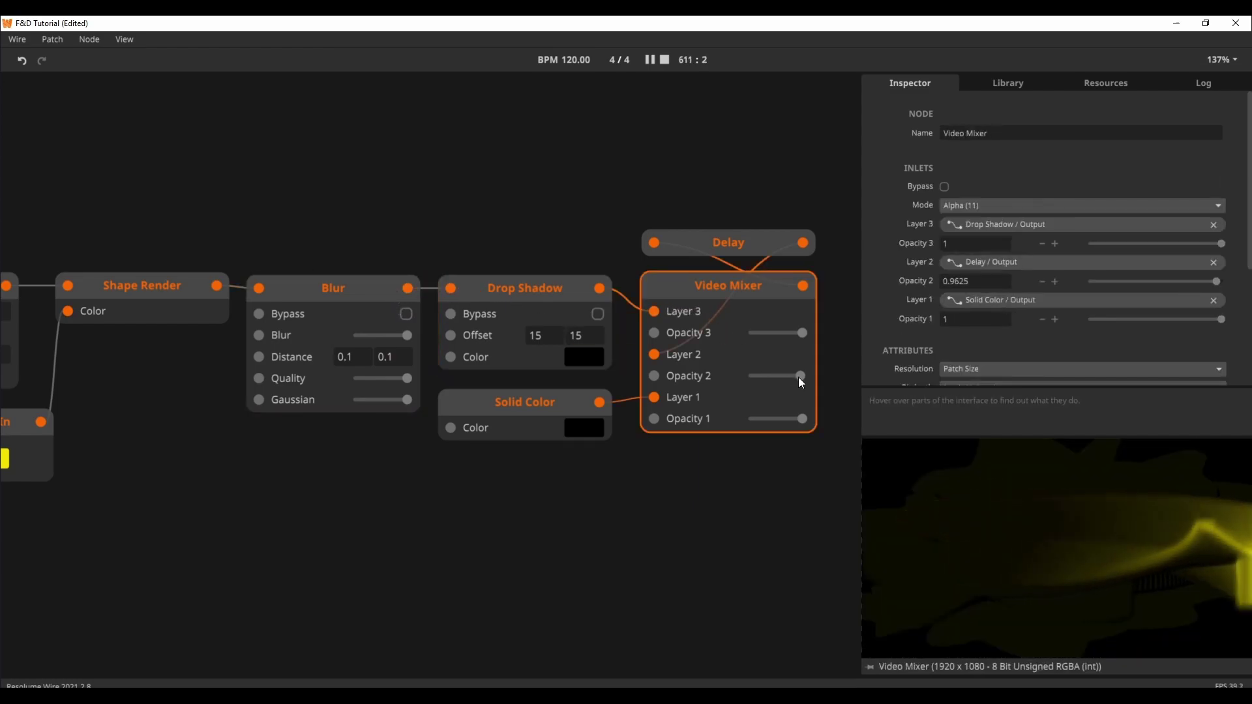
drag(798, 378, 819, 377)
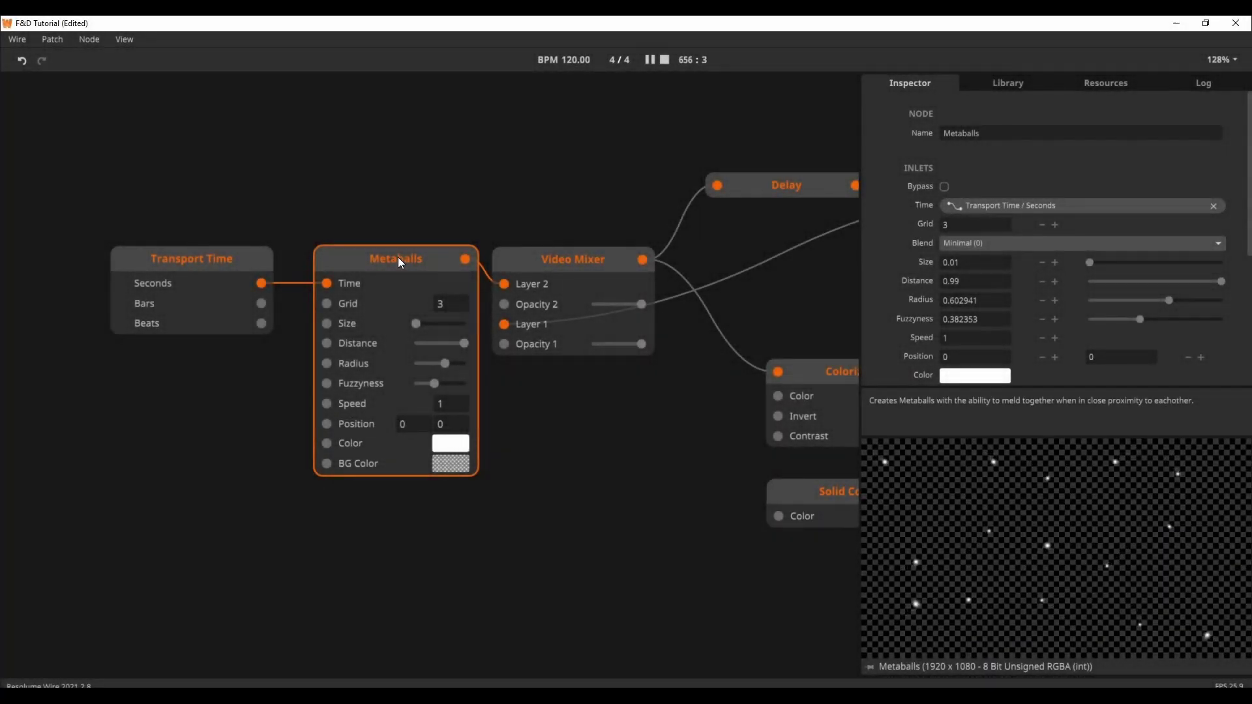
Examine the Metaballs feedback patch by previewing the first Video Mixer, Color Offset, Colorize and final mixer stages
mouse_move(259, 290)
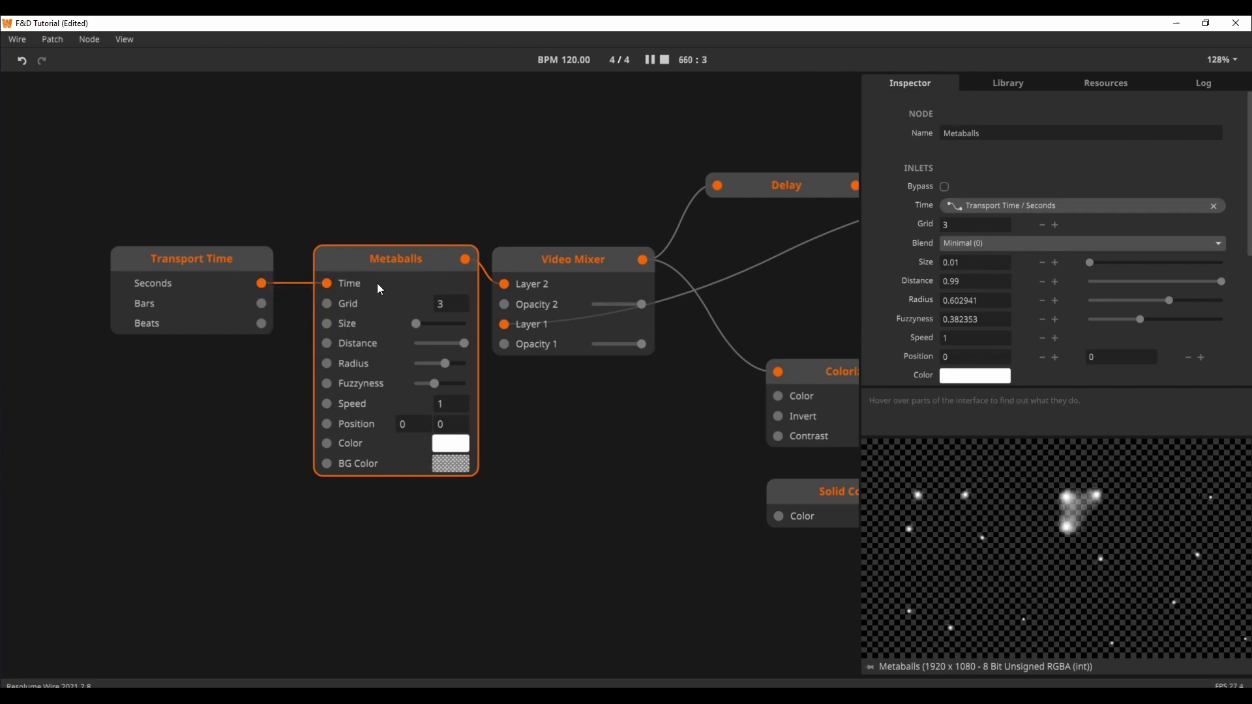
drag(612, 413, 463, 436)
click(461, 287)
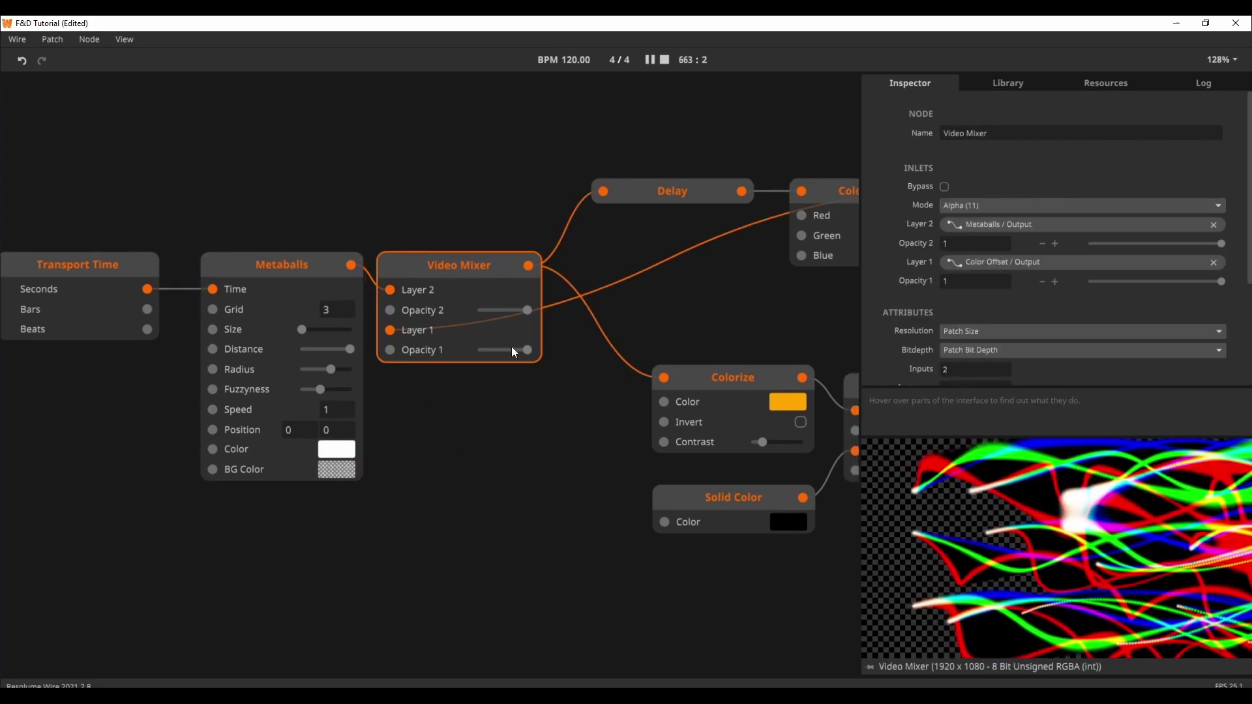
scroll(511, 346, right, 3)
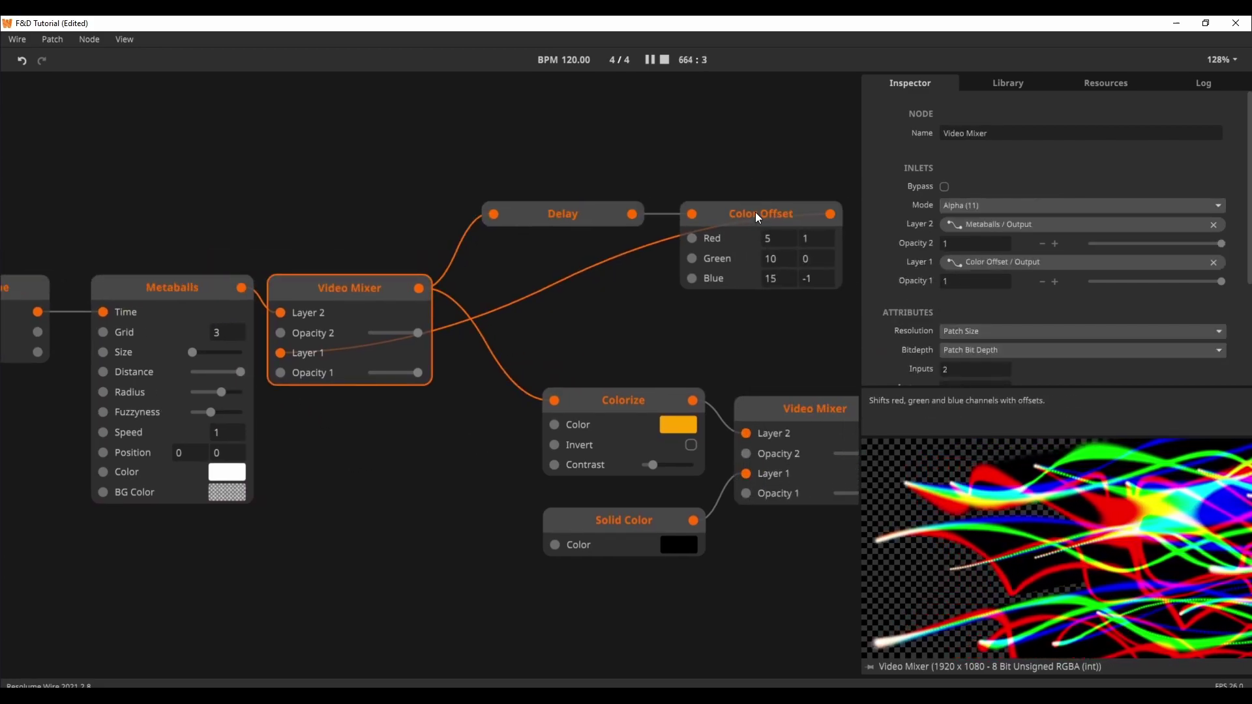
click(755, 212)
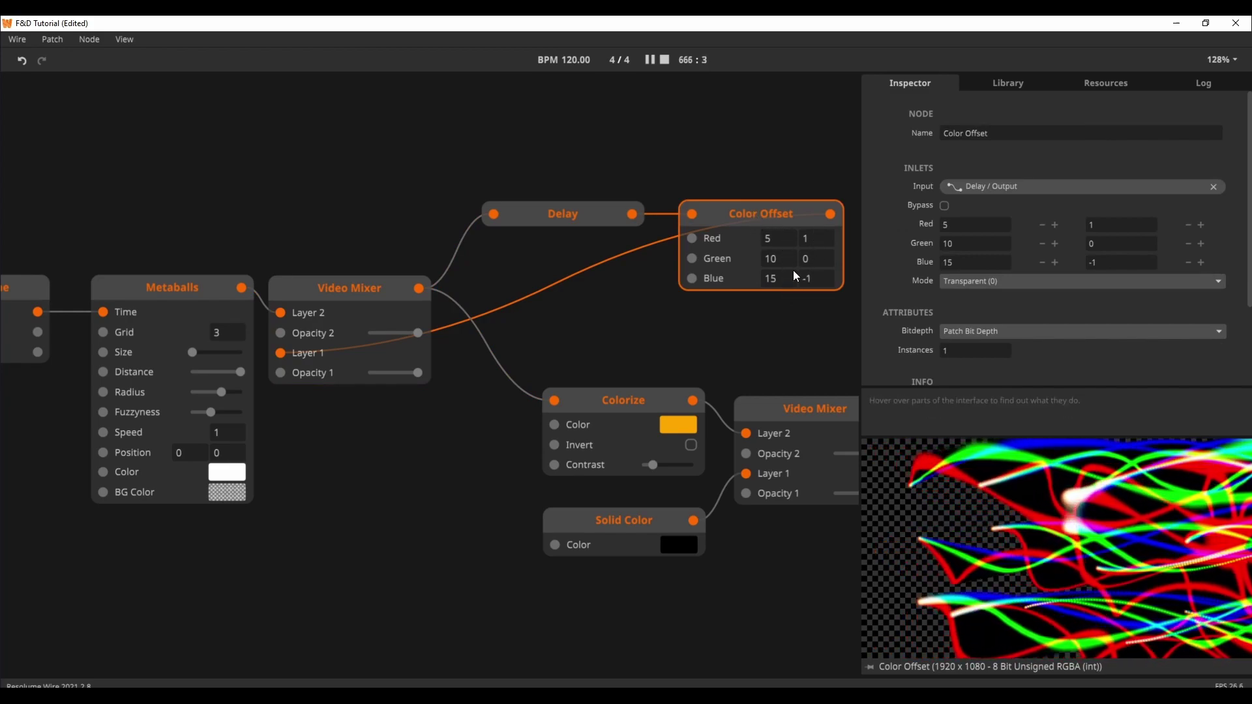
scroll(587, 351, down, 2)
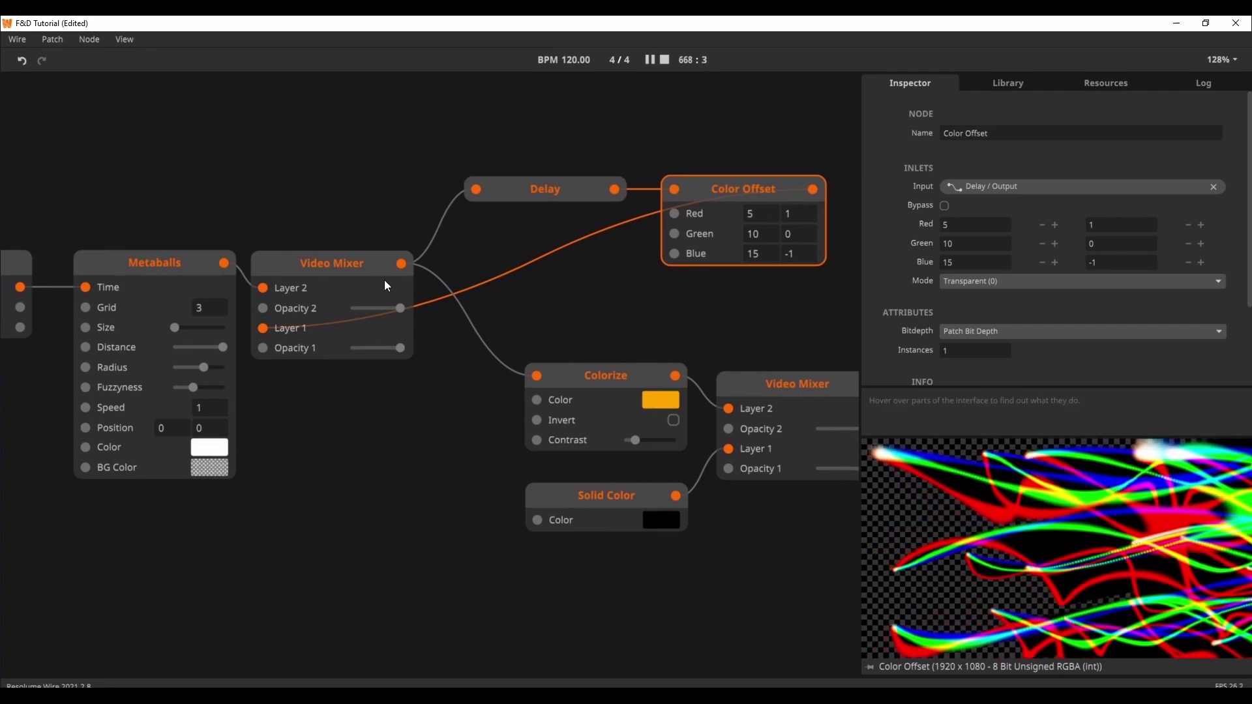
click(355, 282)
click(596, 377)
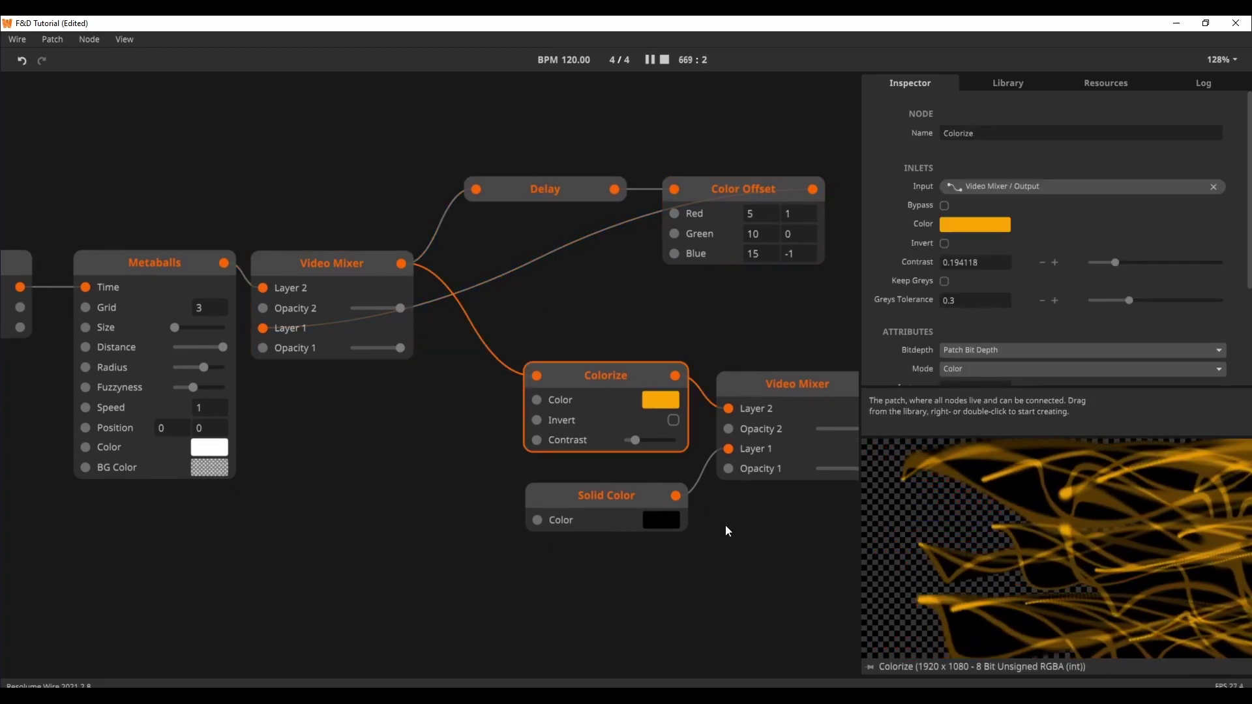
scroll(725, 526, right, 3)
click(640, 349)
scroll(749, 509, right, 3)
click(724, 394)
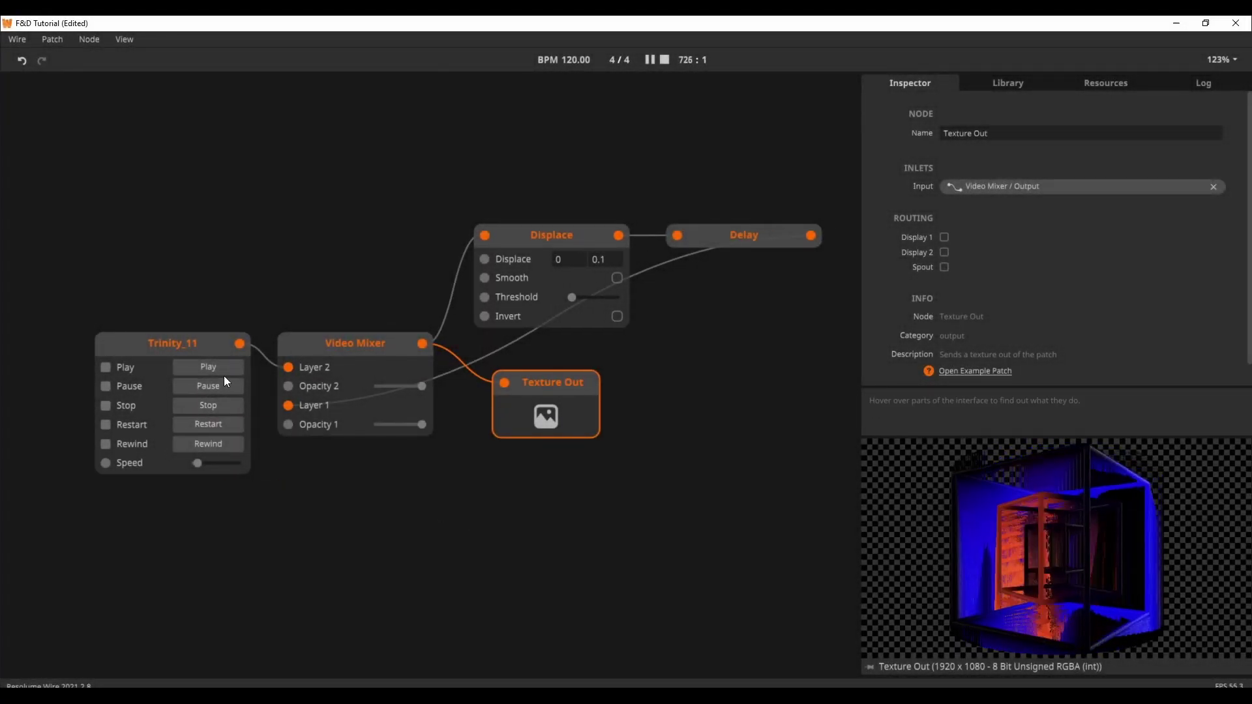
Examine the Trinity_11 video patch by previewing the clip, the Video Mixer and the Displace node in the feedback loop
click(188, 347)
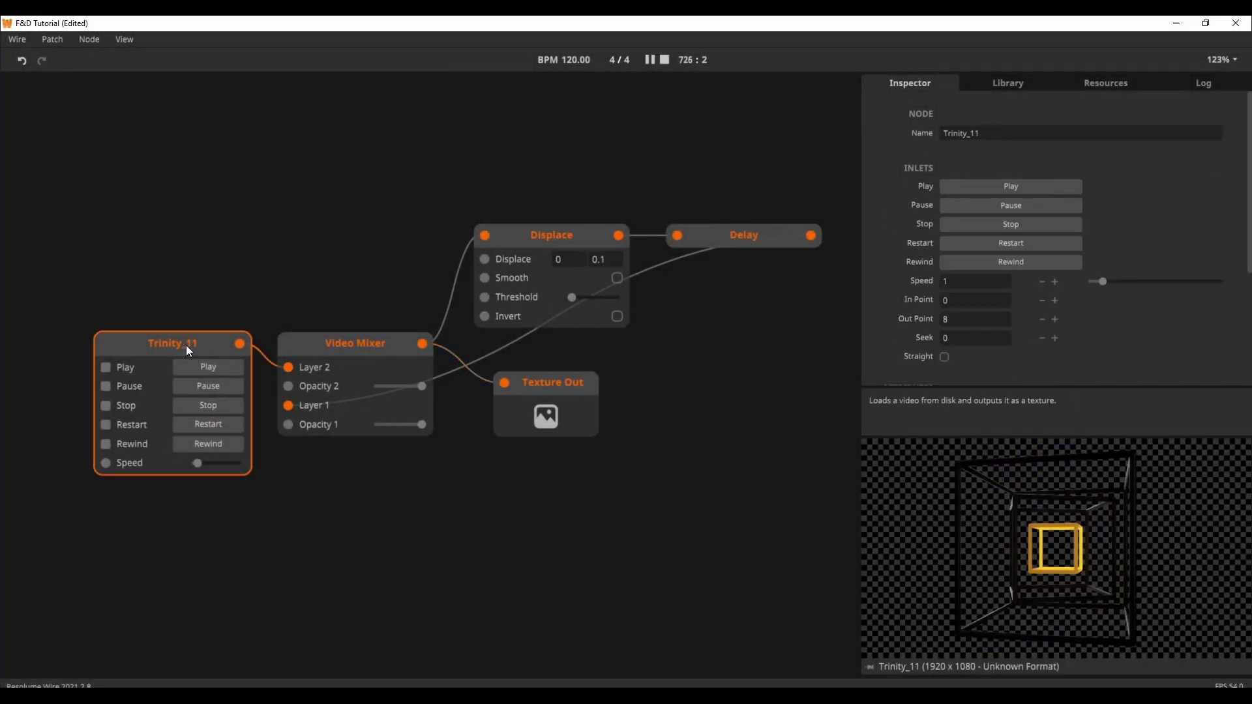
click(356, 351)
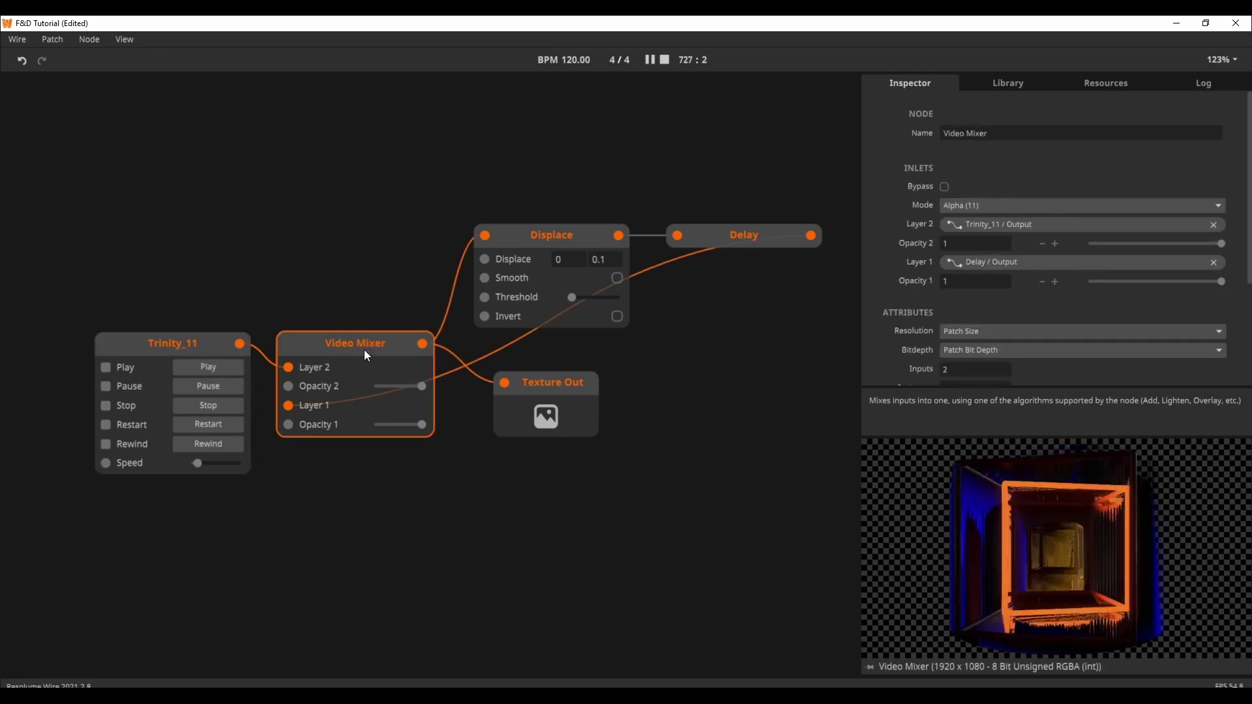
click(562, 236)
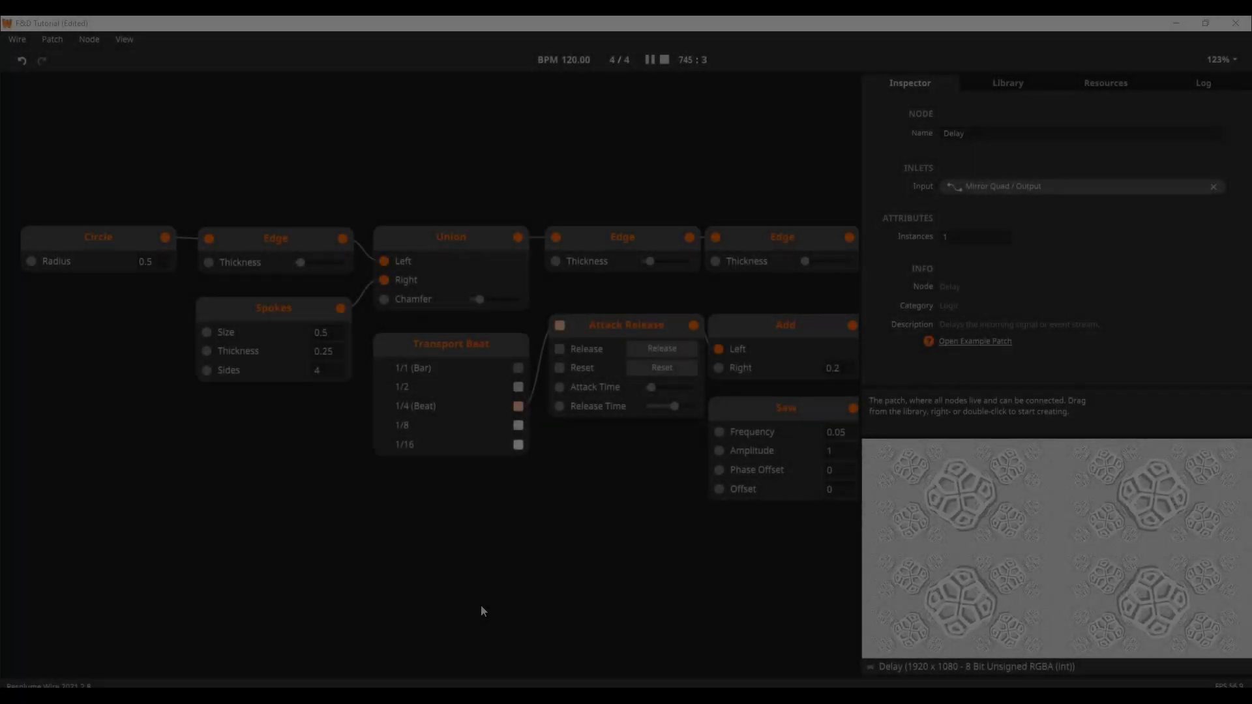
Examine the Circle and Spokes patch by previewing the Edge, Union, Transform and Drop Shadow outputs and inspecting the Attack Release node
click(112, 250)
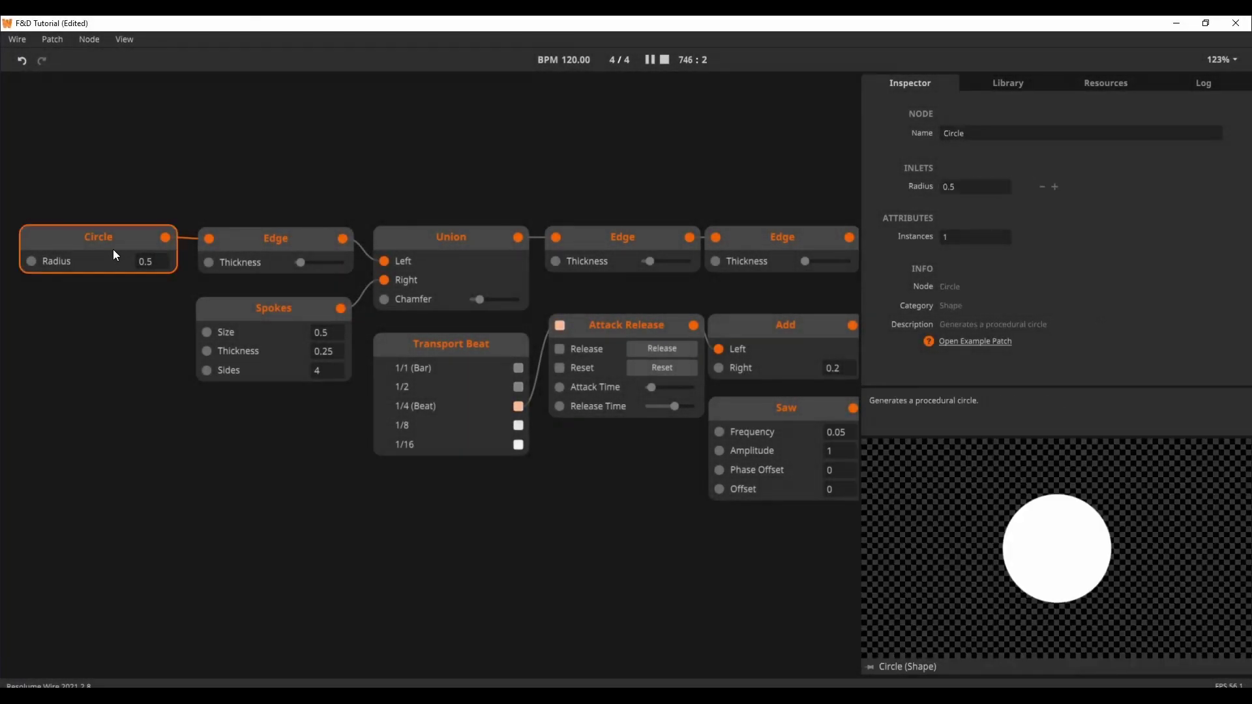
click(281, 254)
click(426, 264)
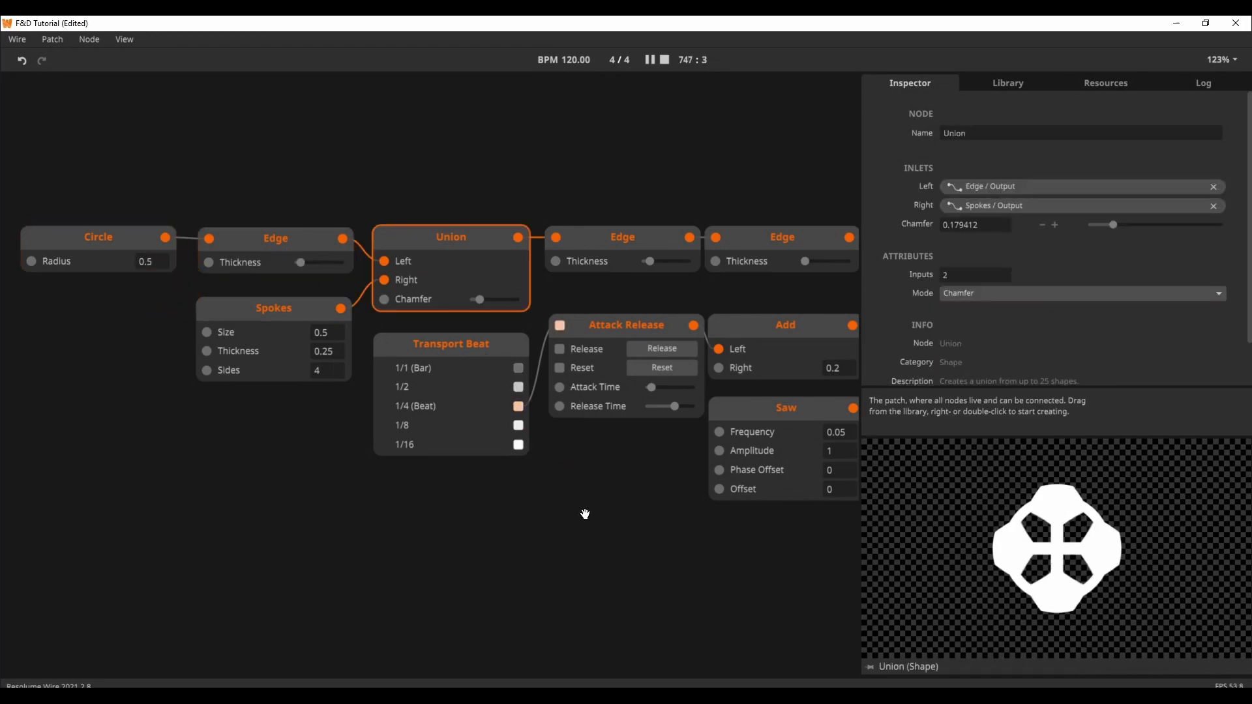
drag(585, 513, 530, 510)
click(720, 243)
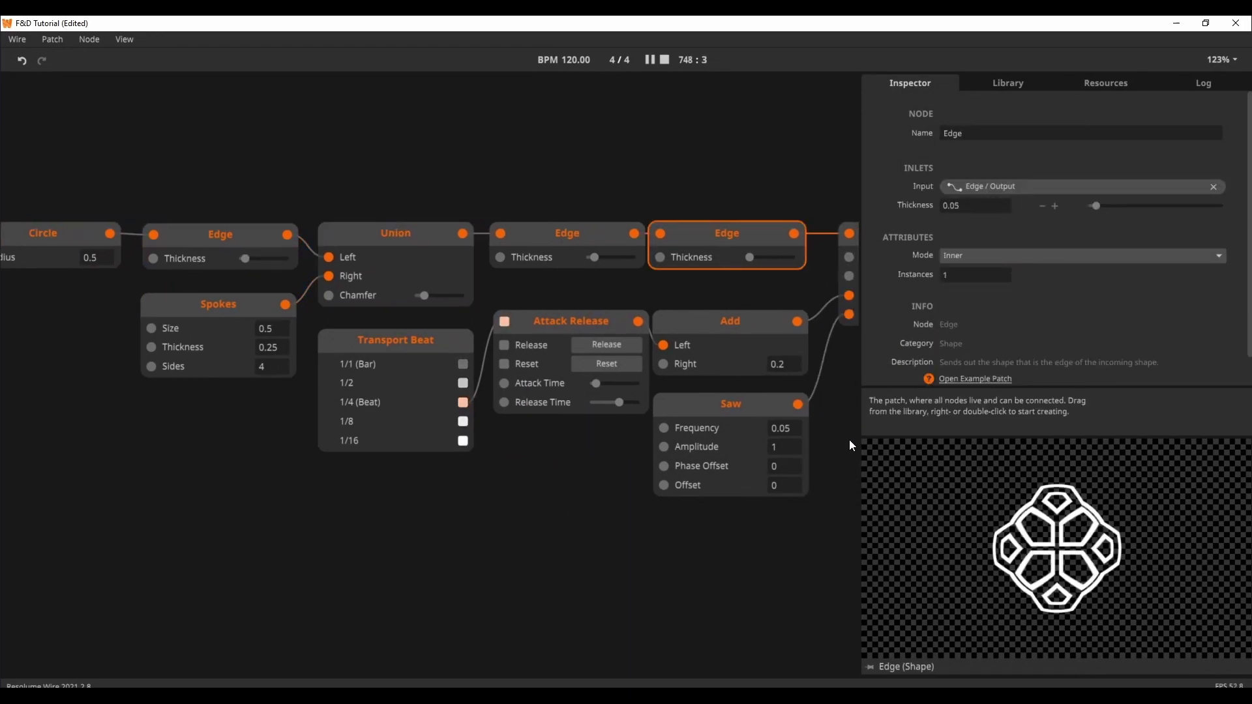
drag(840, 438, 627, 452)
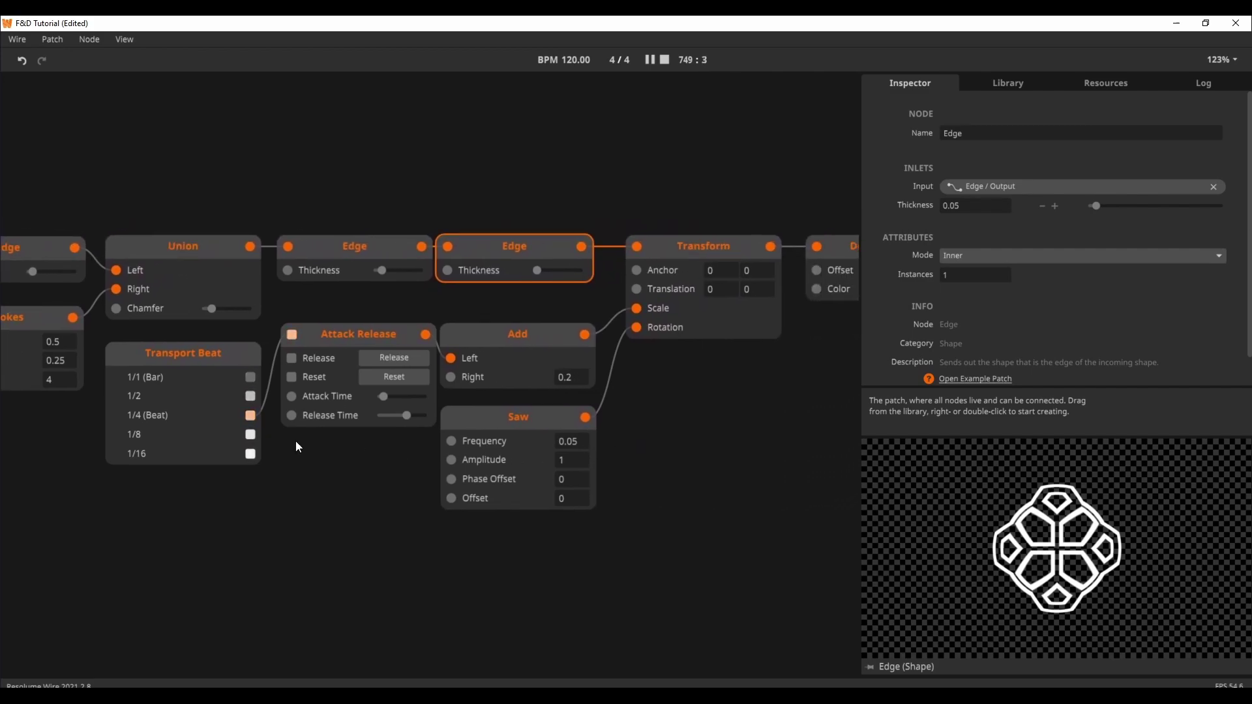
click(343, 339)
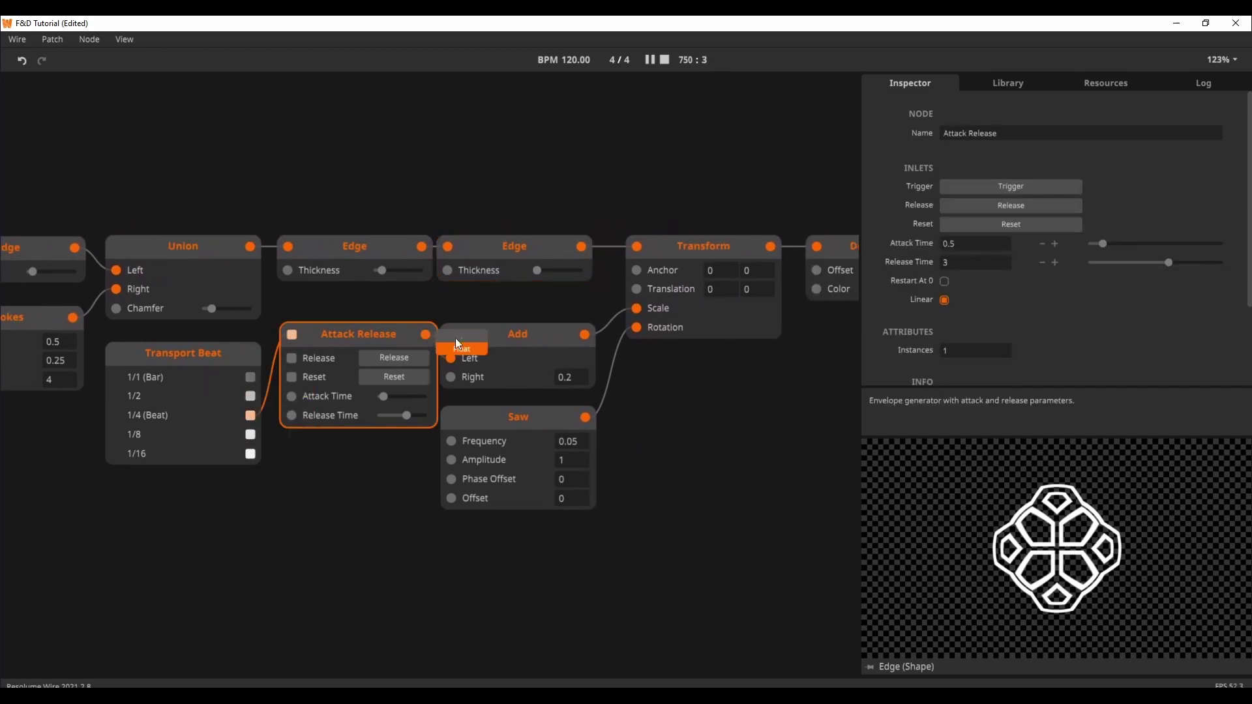
click(708, 258)
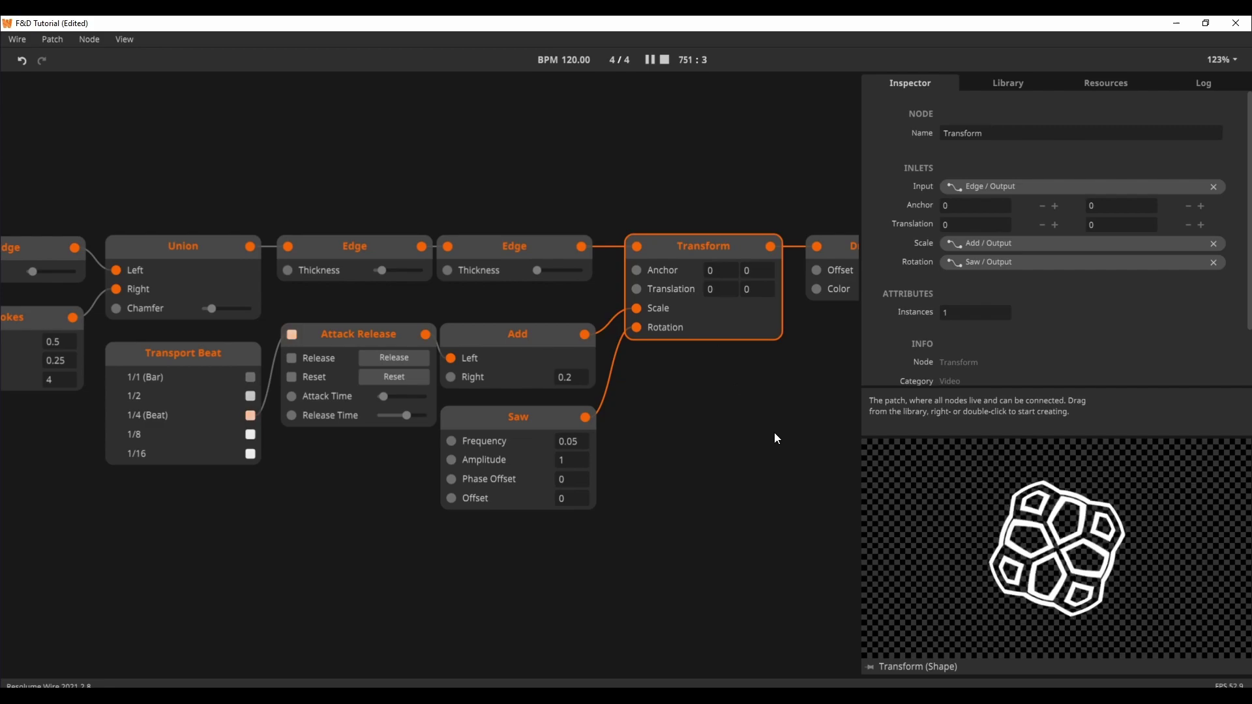
drag(780, 435, 359, 480)
click(442, 313)
drag(710, 483, 469, 478)
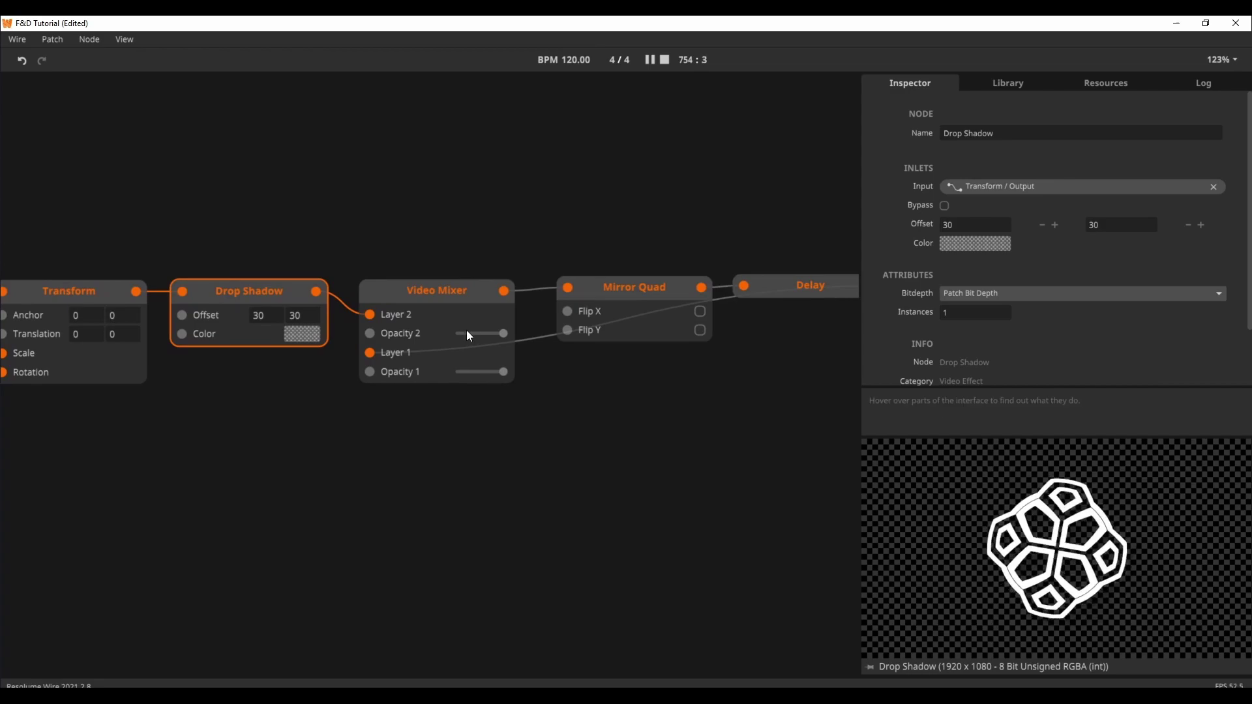
Preview the output of the Video Mixer ahead of Mirror Quad and pin it in the preview monitor
click(467, 310)
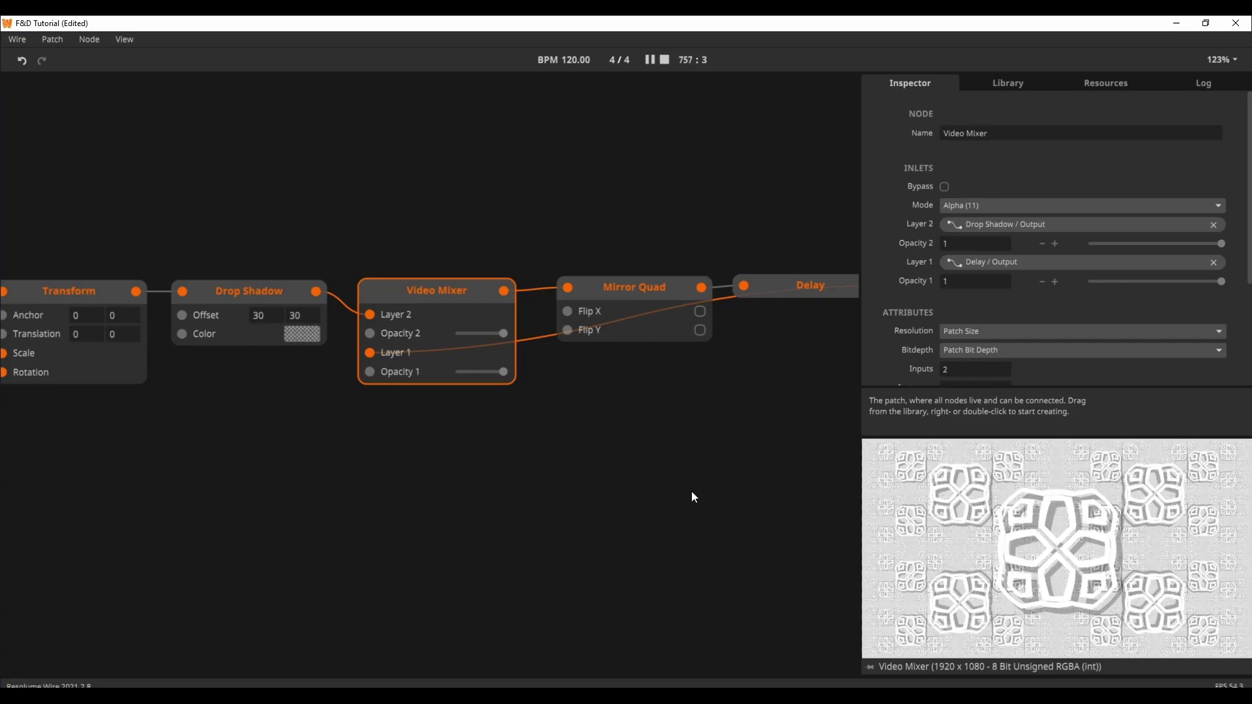
drag(693, 497, 641, 492)
click(870, 667)
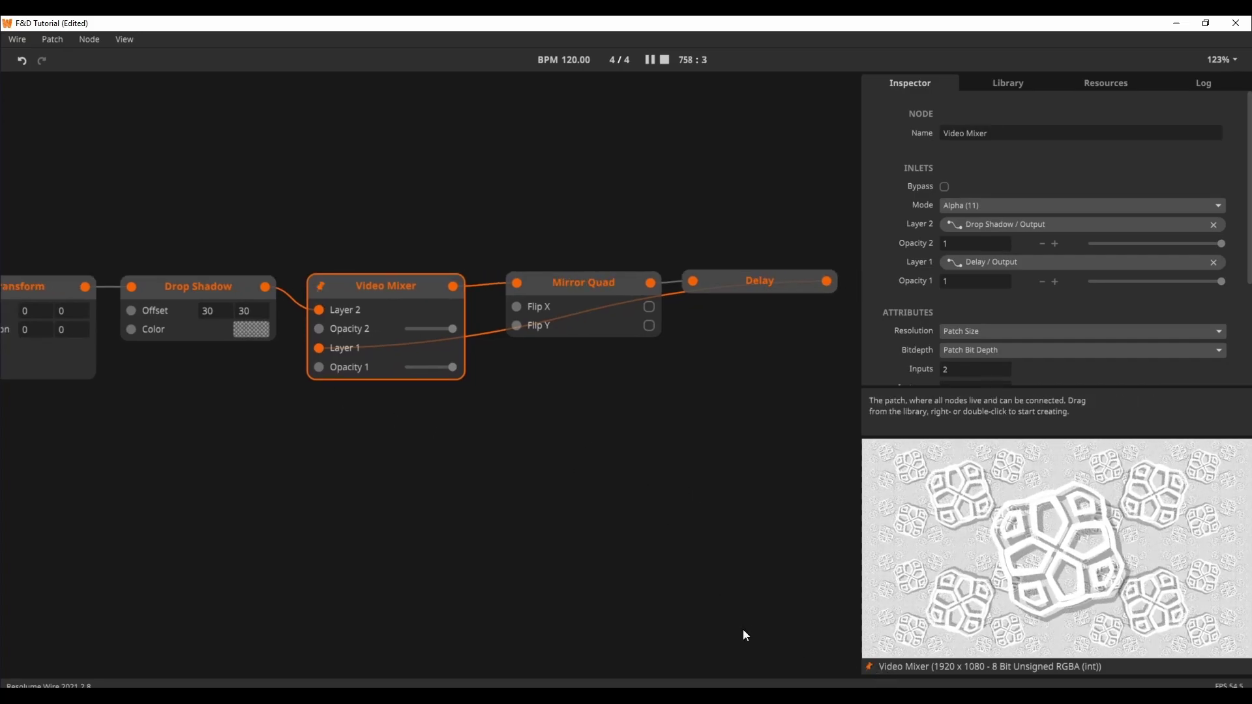
Toggle Bypass on the Drop Shadow node to compare the mixed output with and without the shadow
scroll(587, 495, left, 3)
click(317, 280)
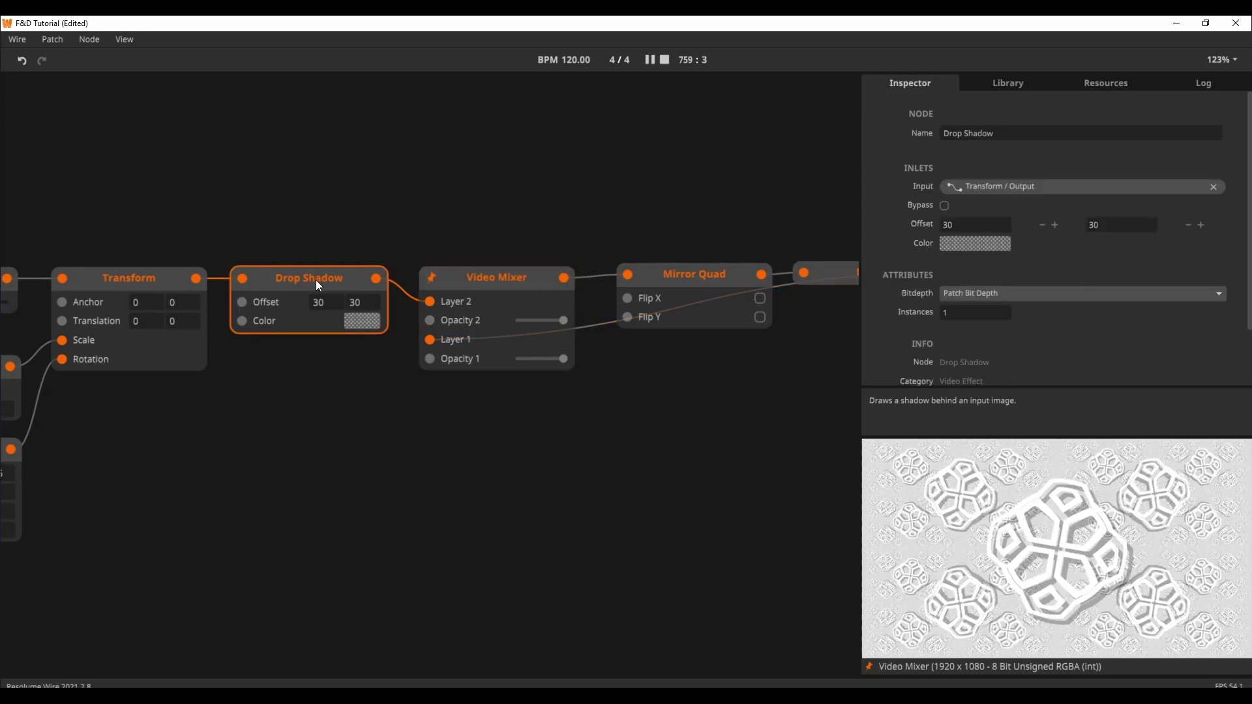
scroll(392, 395, left, 2)
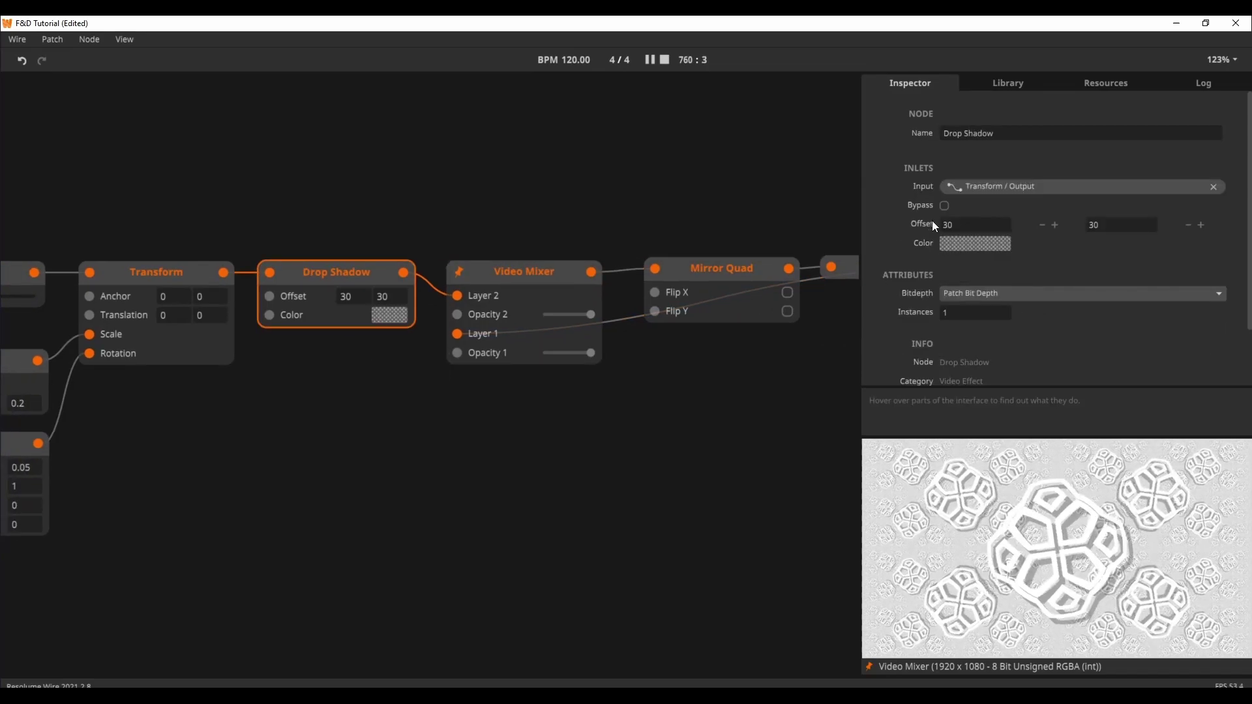
click(945, 207)
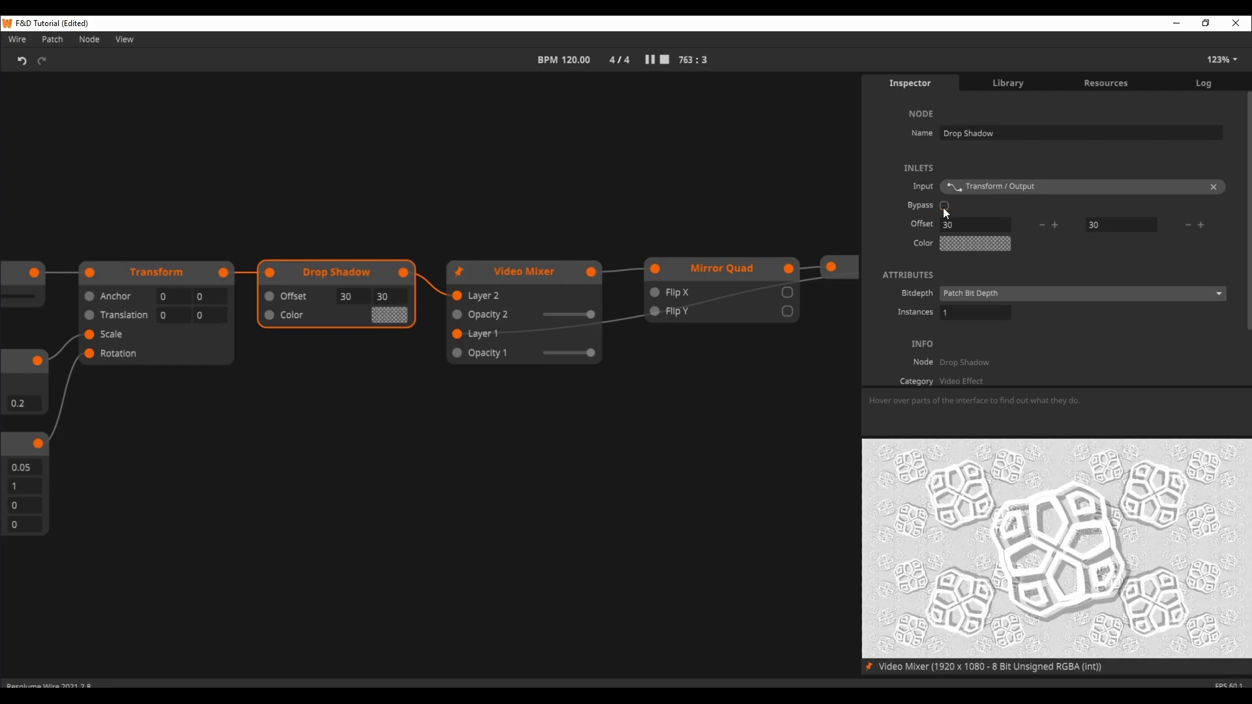
click(943, 207)
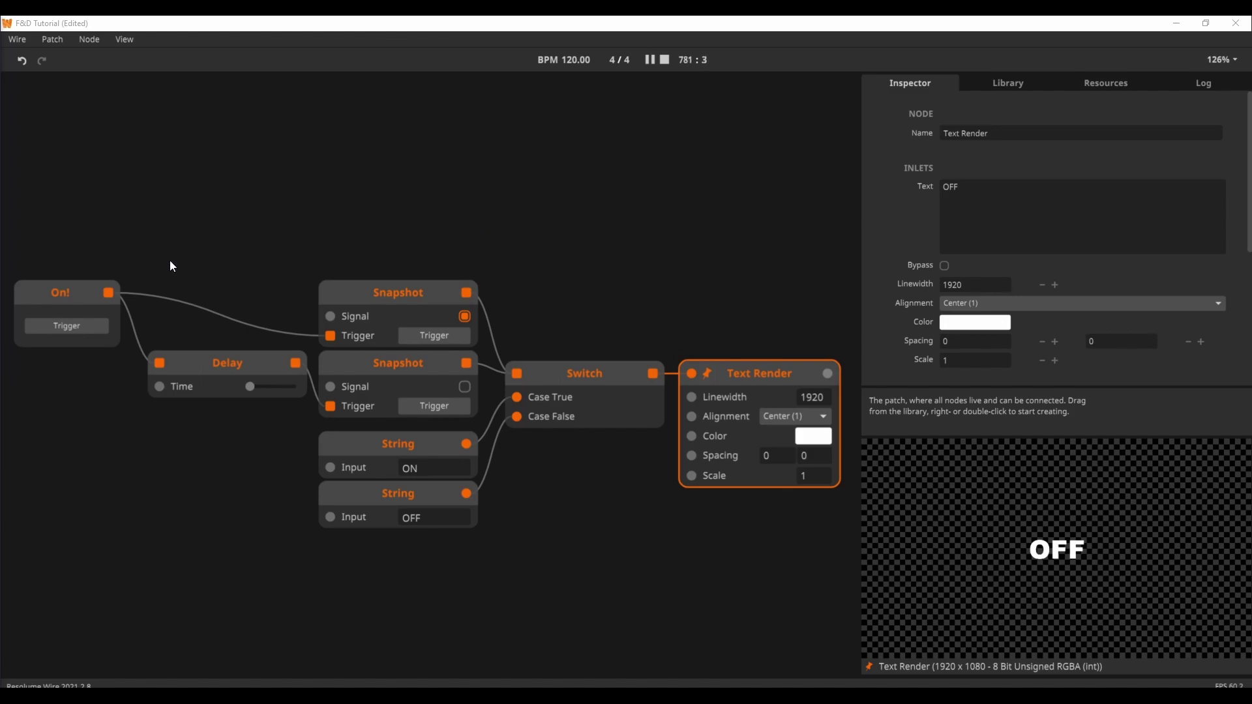
Fire the On! trigger repeatedly and inspect the Delay node's time to test the delayed ON/OFF text switch
click(68, 326)
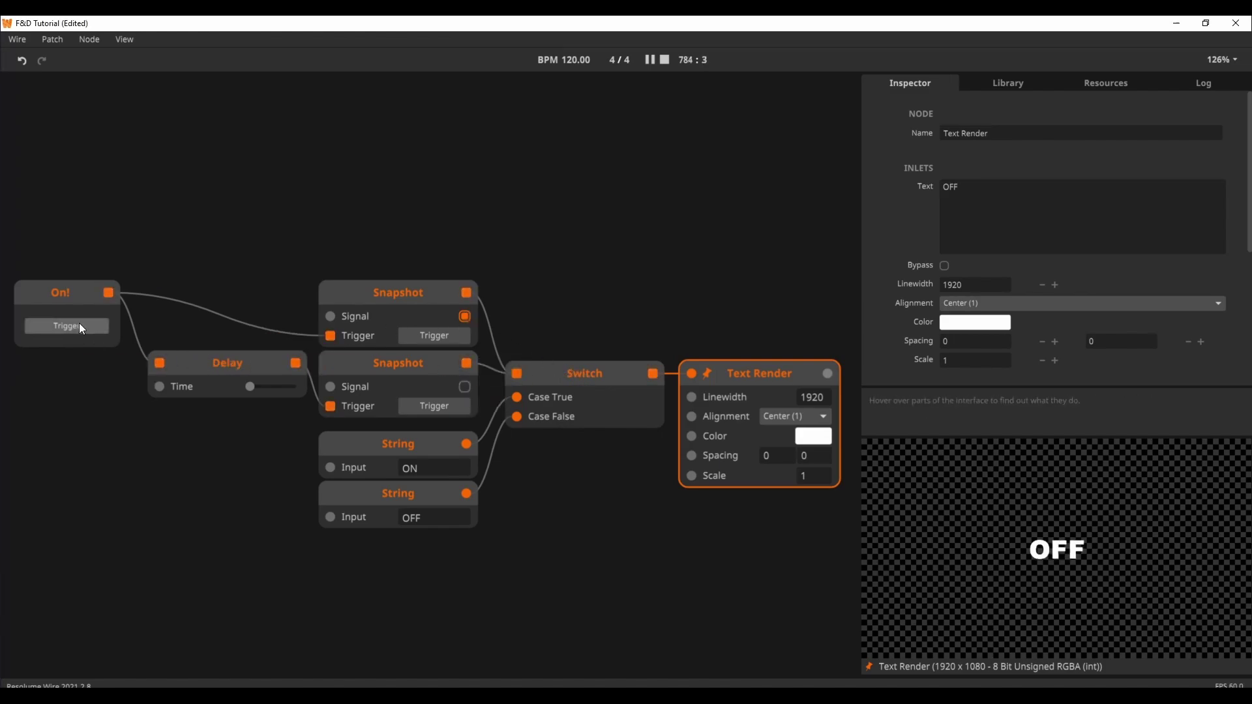
click(188, 355)
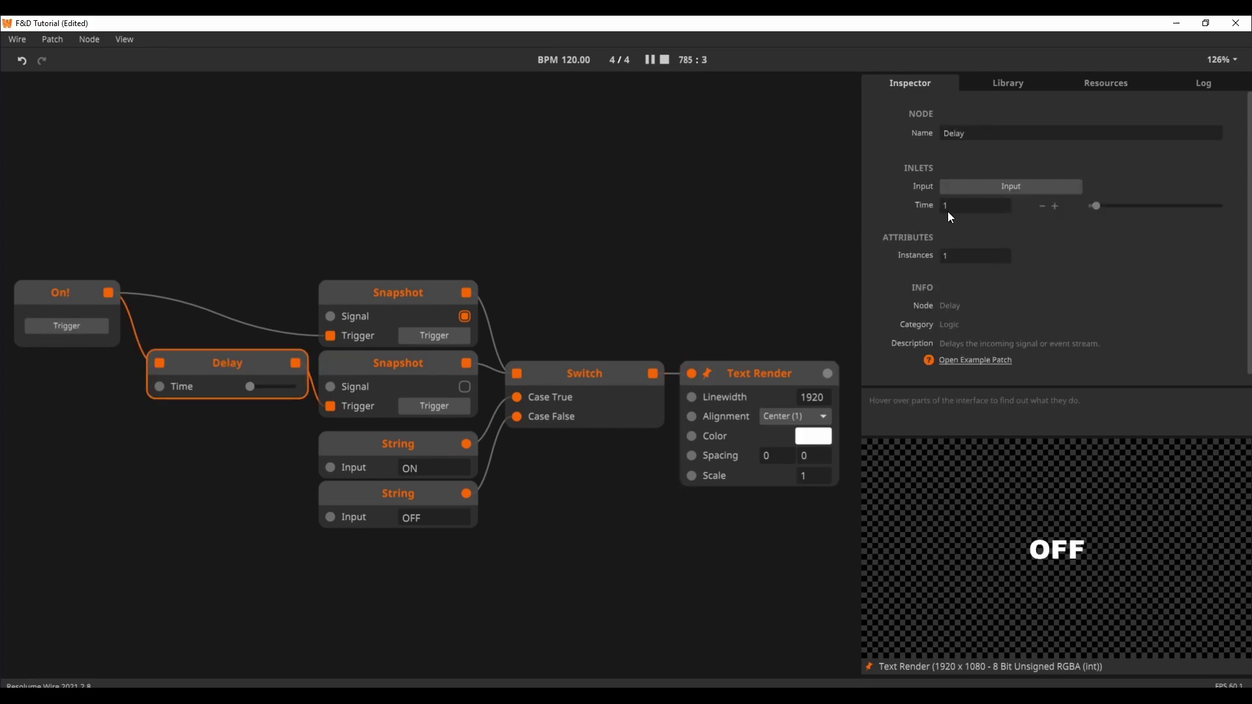
click(58, 327)
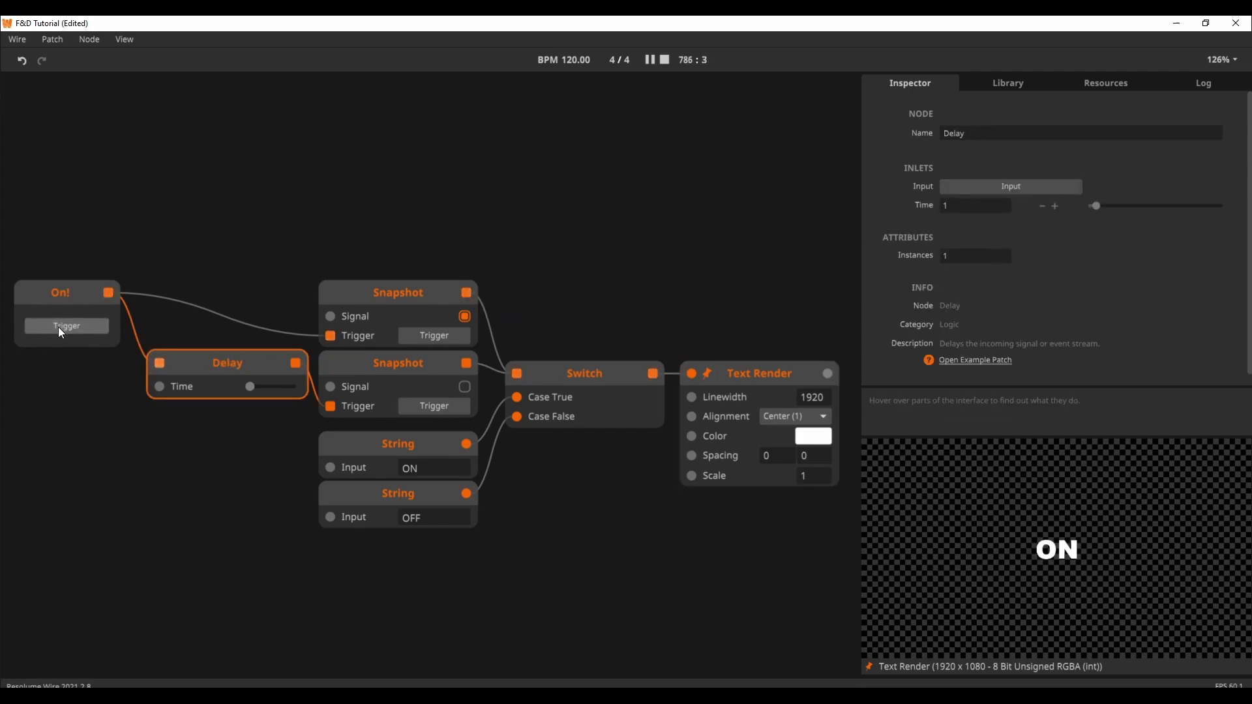
click(64, 327)
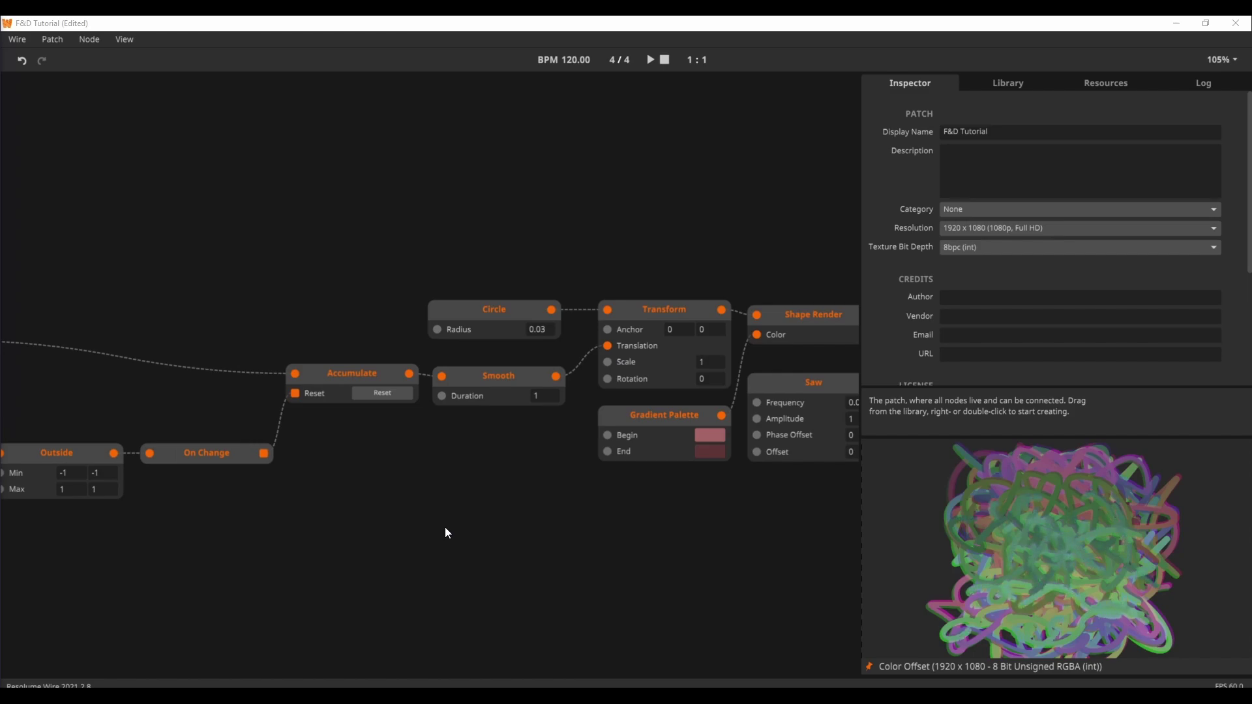
Unpin the Color Offset preview and examine the Circle, Transform, Shape Render, Hue Rotate and Video Mixer outputs of the drawing patch
click(502, 336)
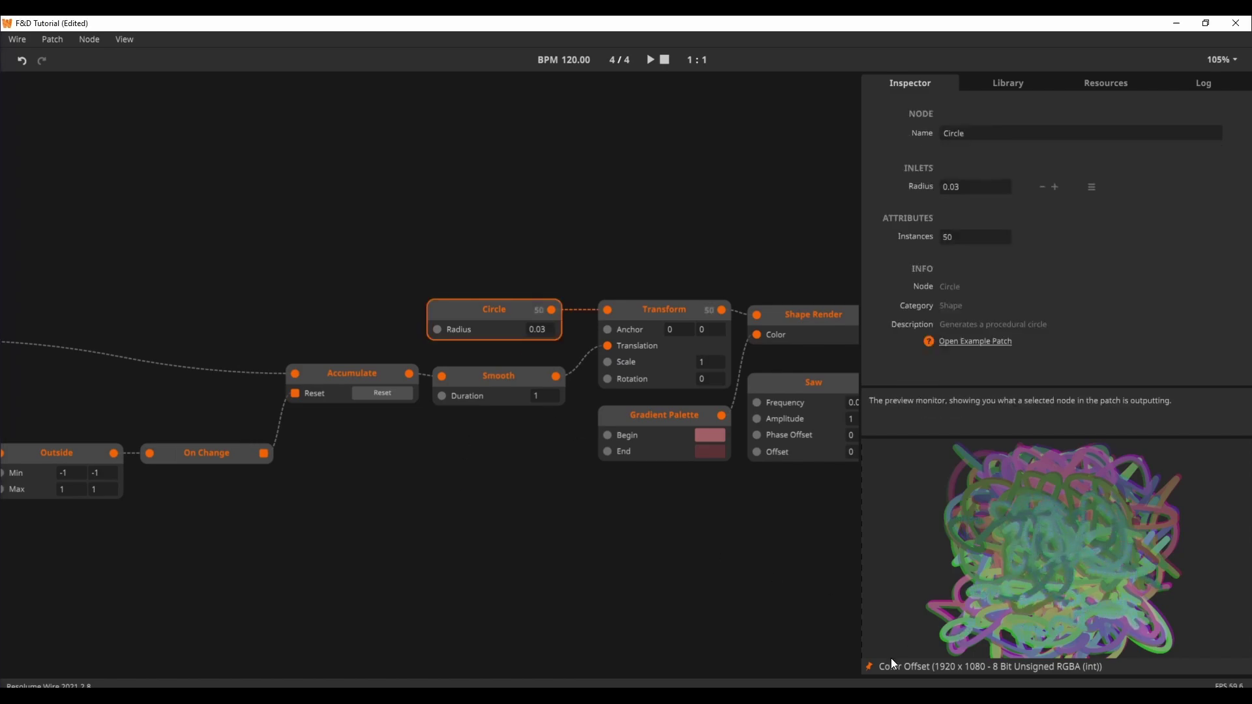
click(872, 666)
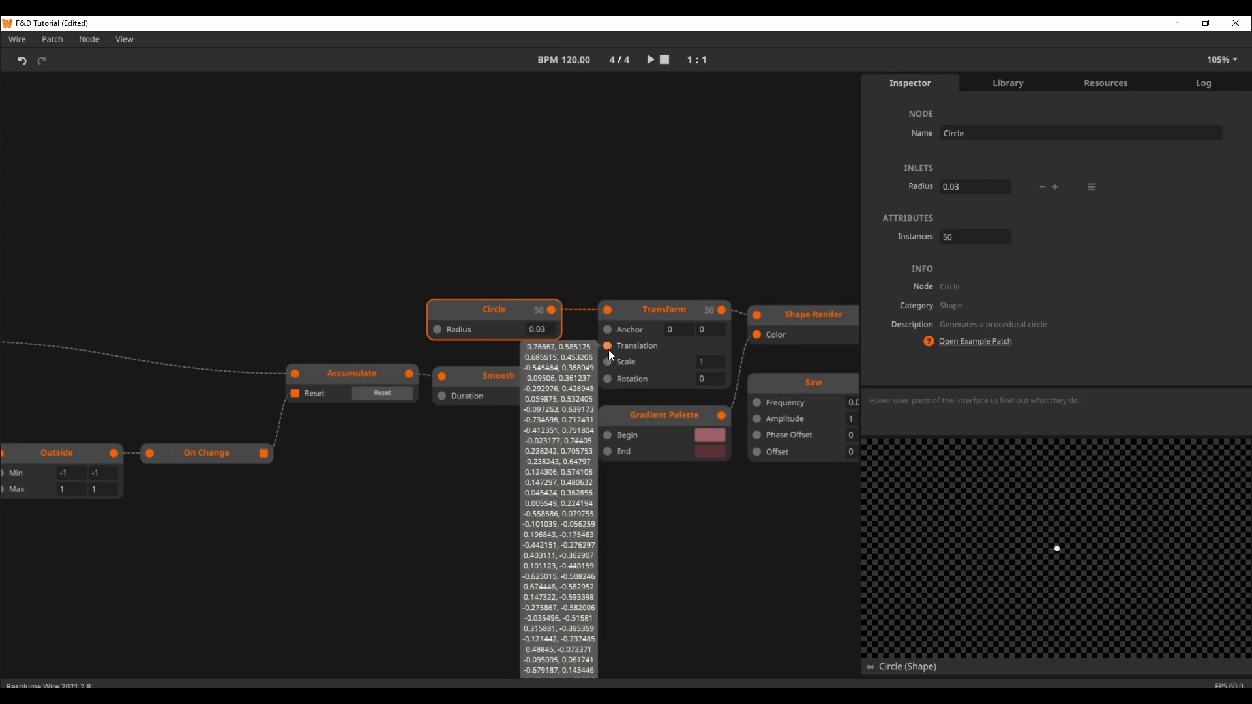
click(655, 323)
drag(755, 561, 421, 553)
click(515, 313)
click(626, 320)
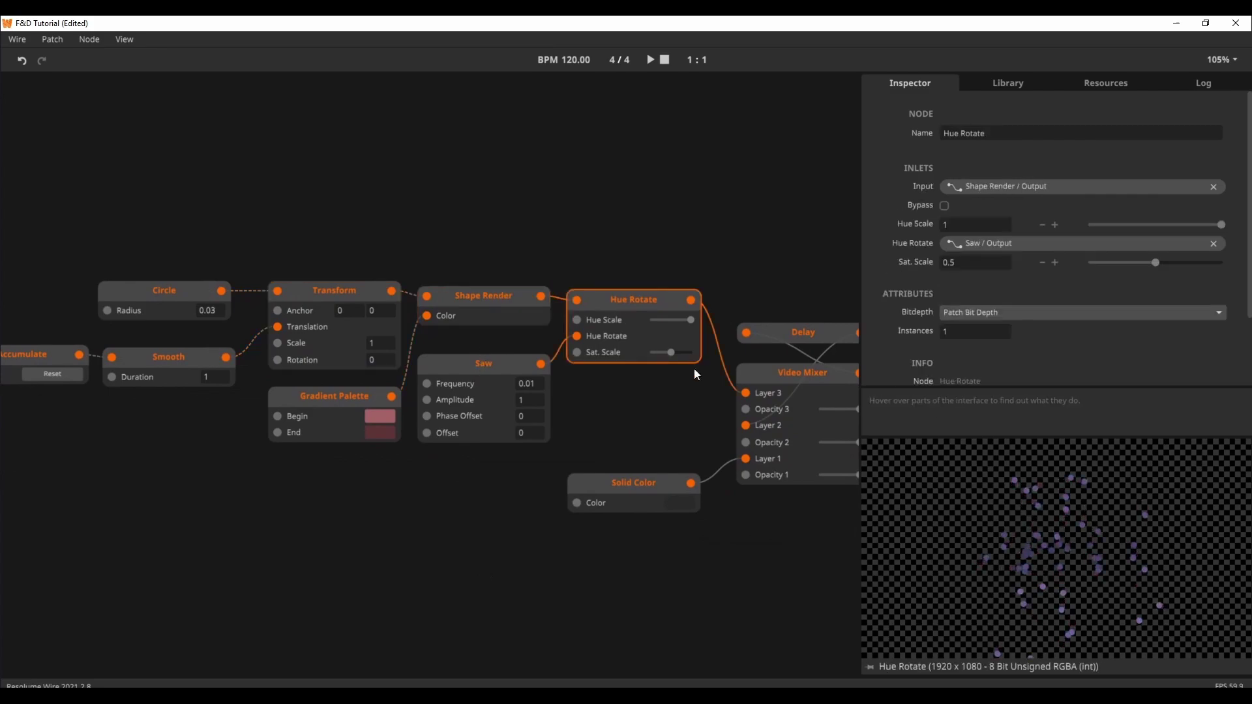
click(786, 386)
drag(780, 602, 583, 598)
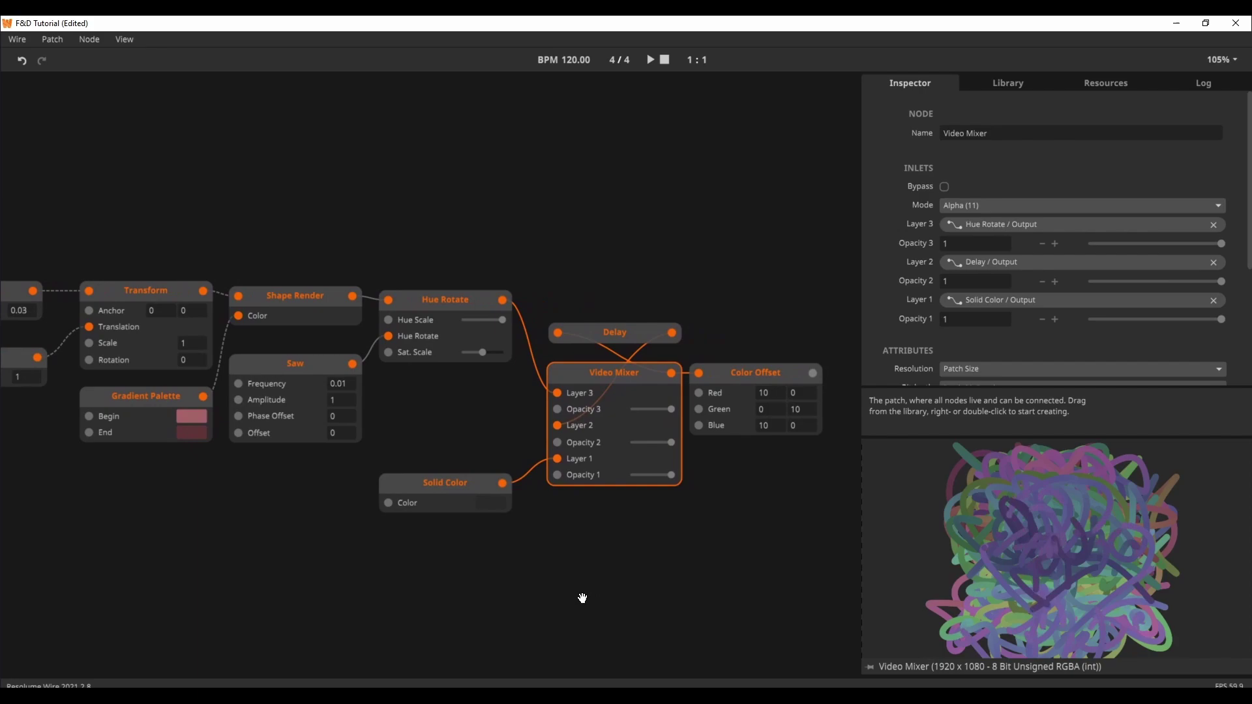